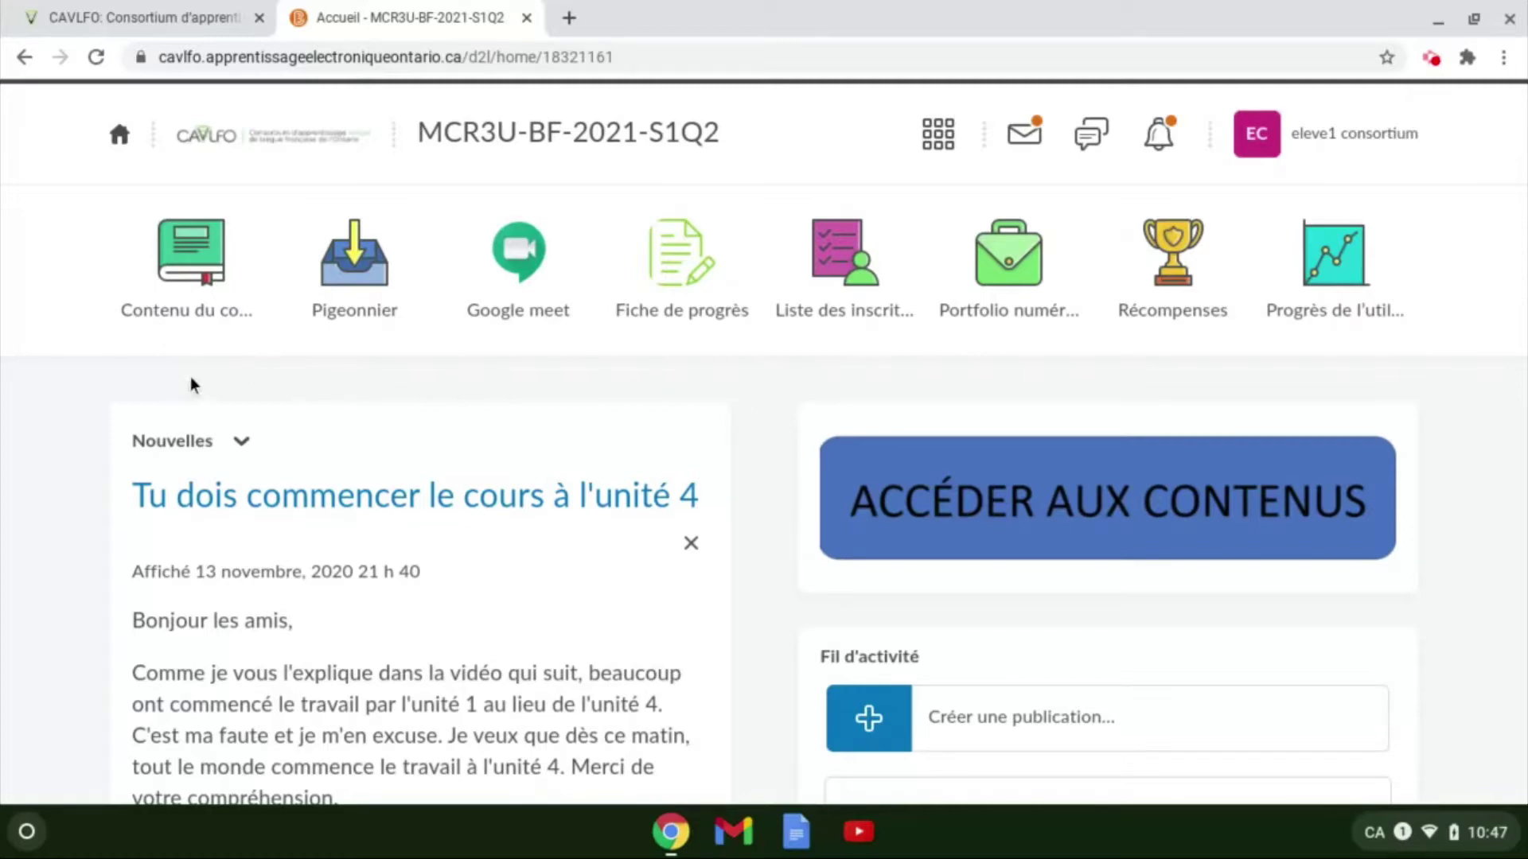
- Open the course contents and display Leçon 3.4 - Représentation graphique et applications de fonctions under Unité 3
click(189, 296)
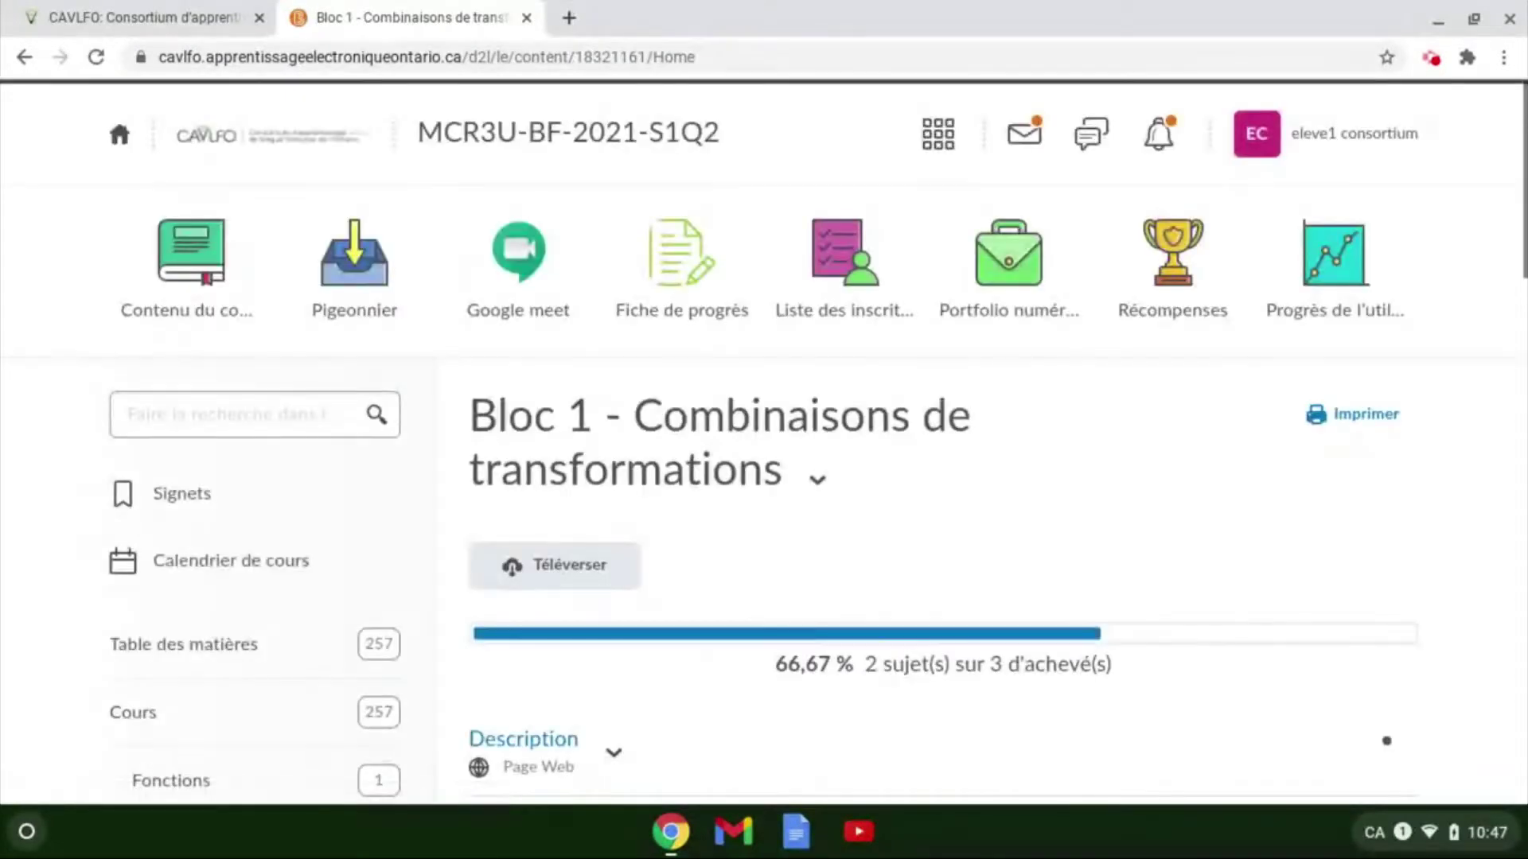
scroll(764, 437, down, 15)
scroll(294, 430, down, 7)
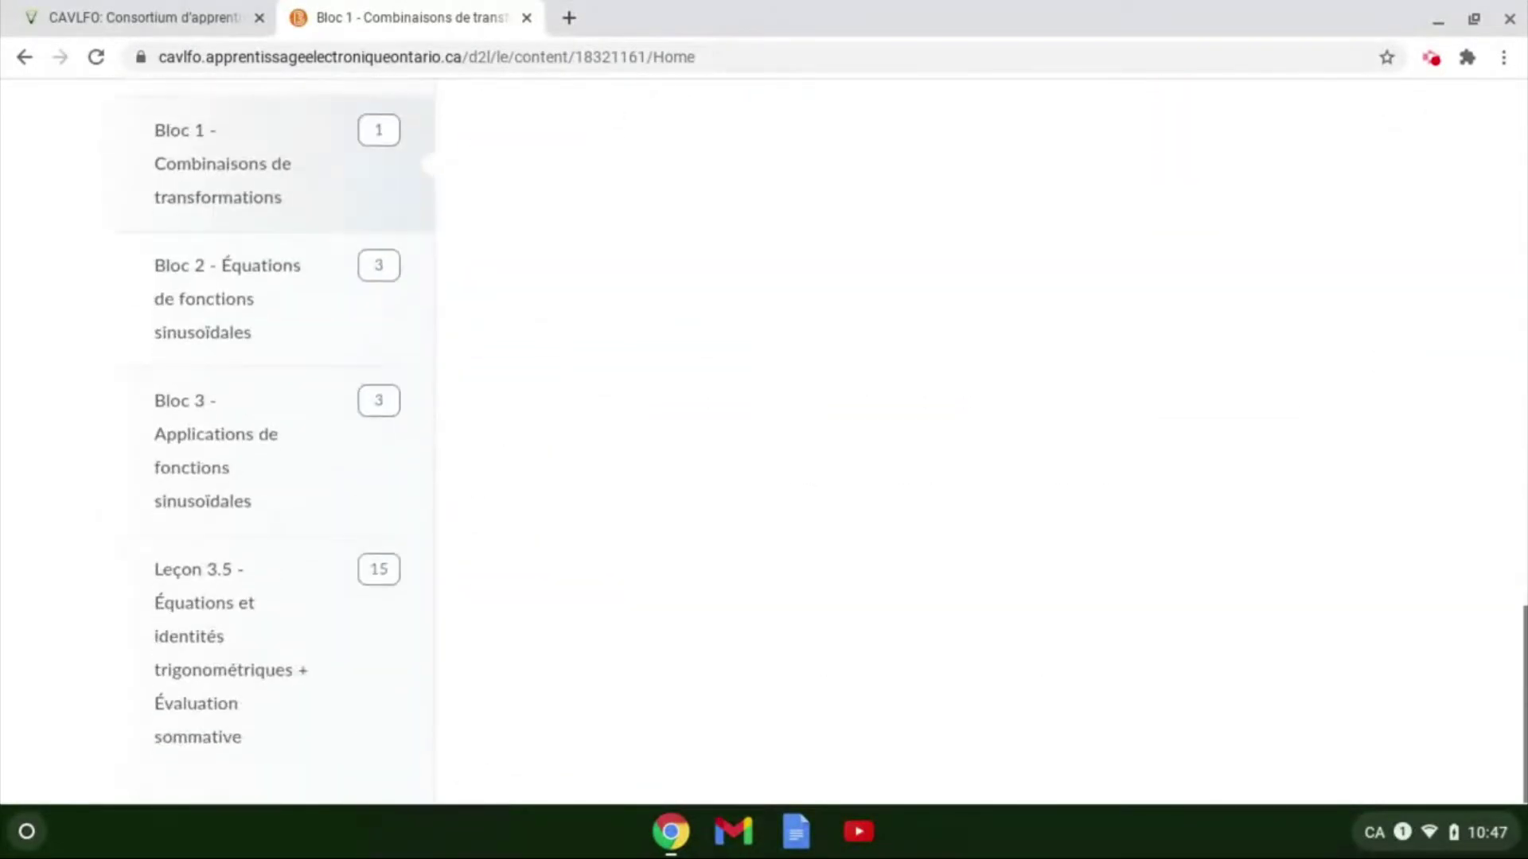
scroll(199, 352, up, 2)
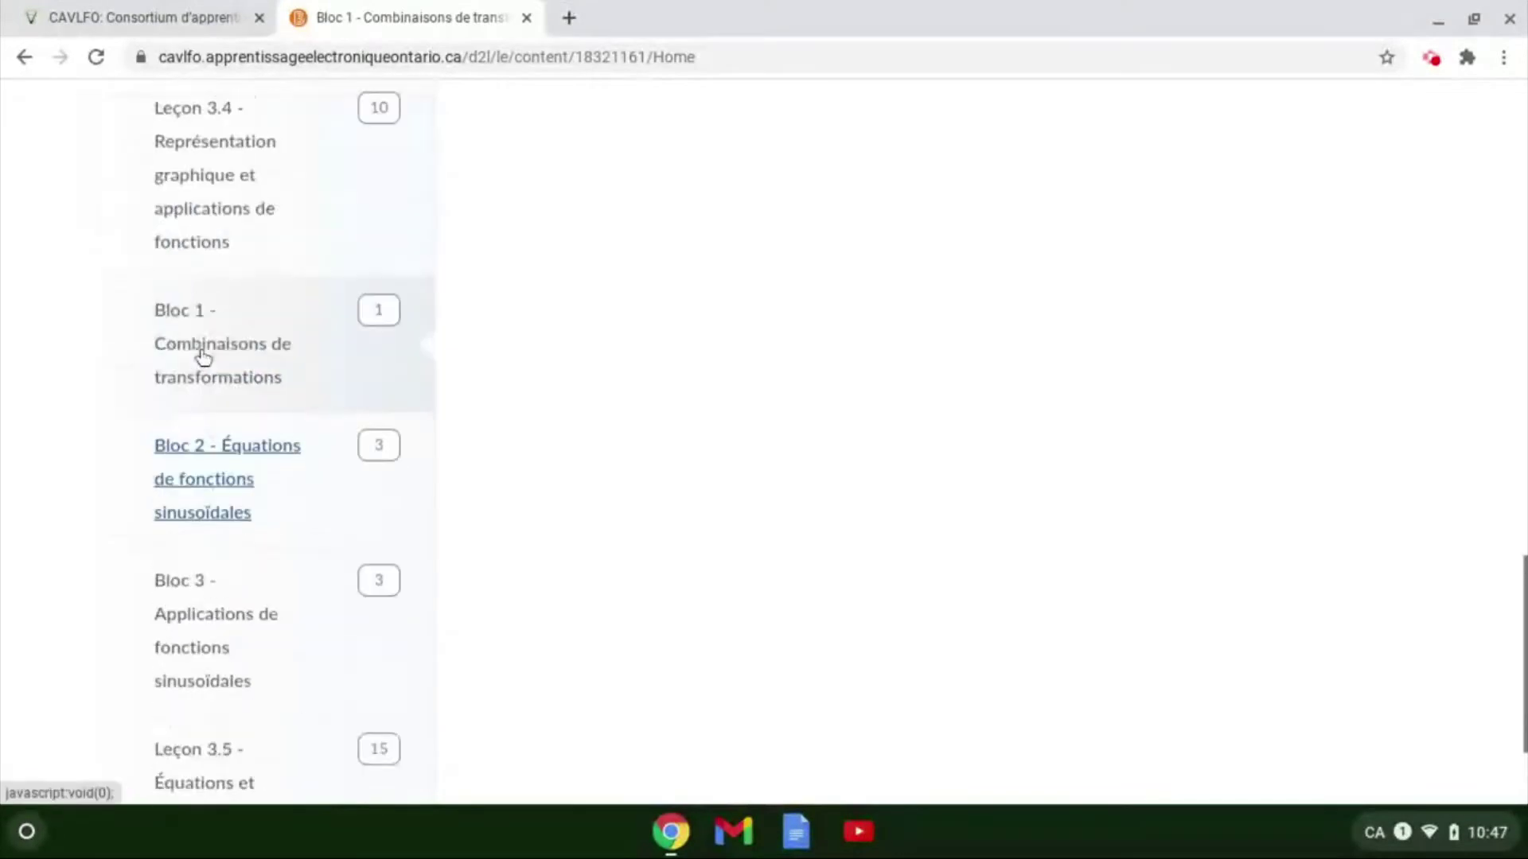
scroll(198, 346, down, 1)
click(204, 355)
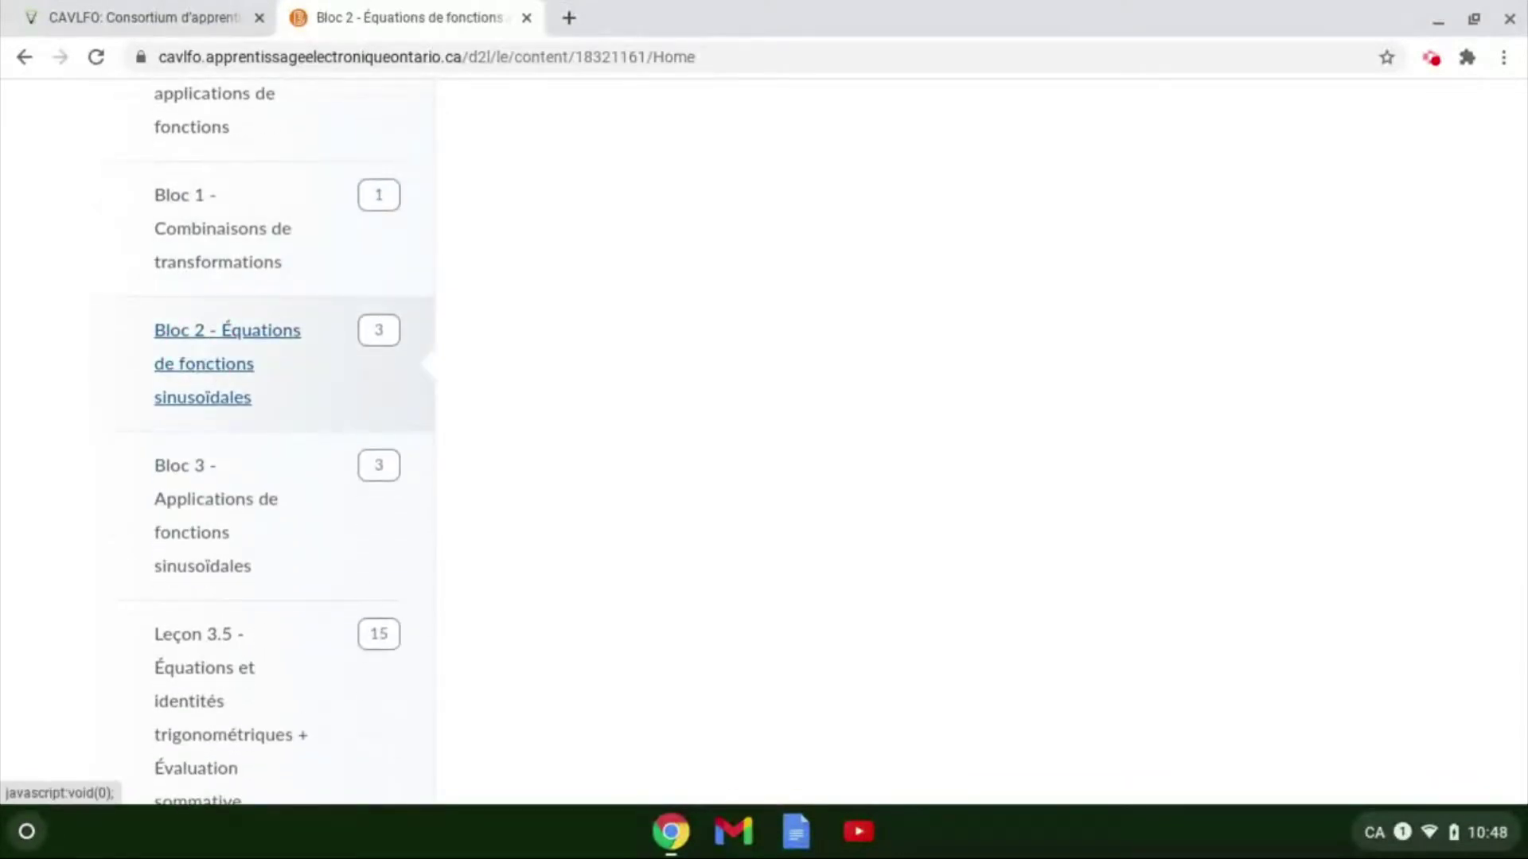
scroll(207, 390, up, 10)
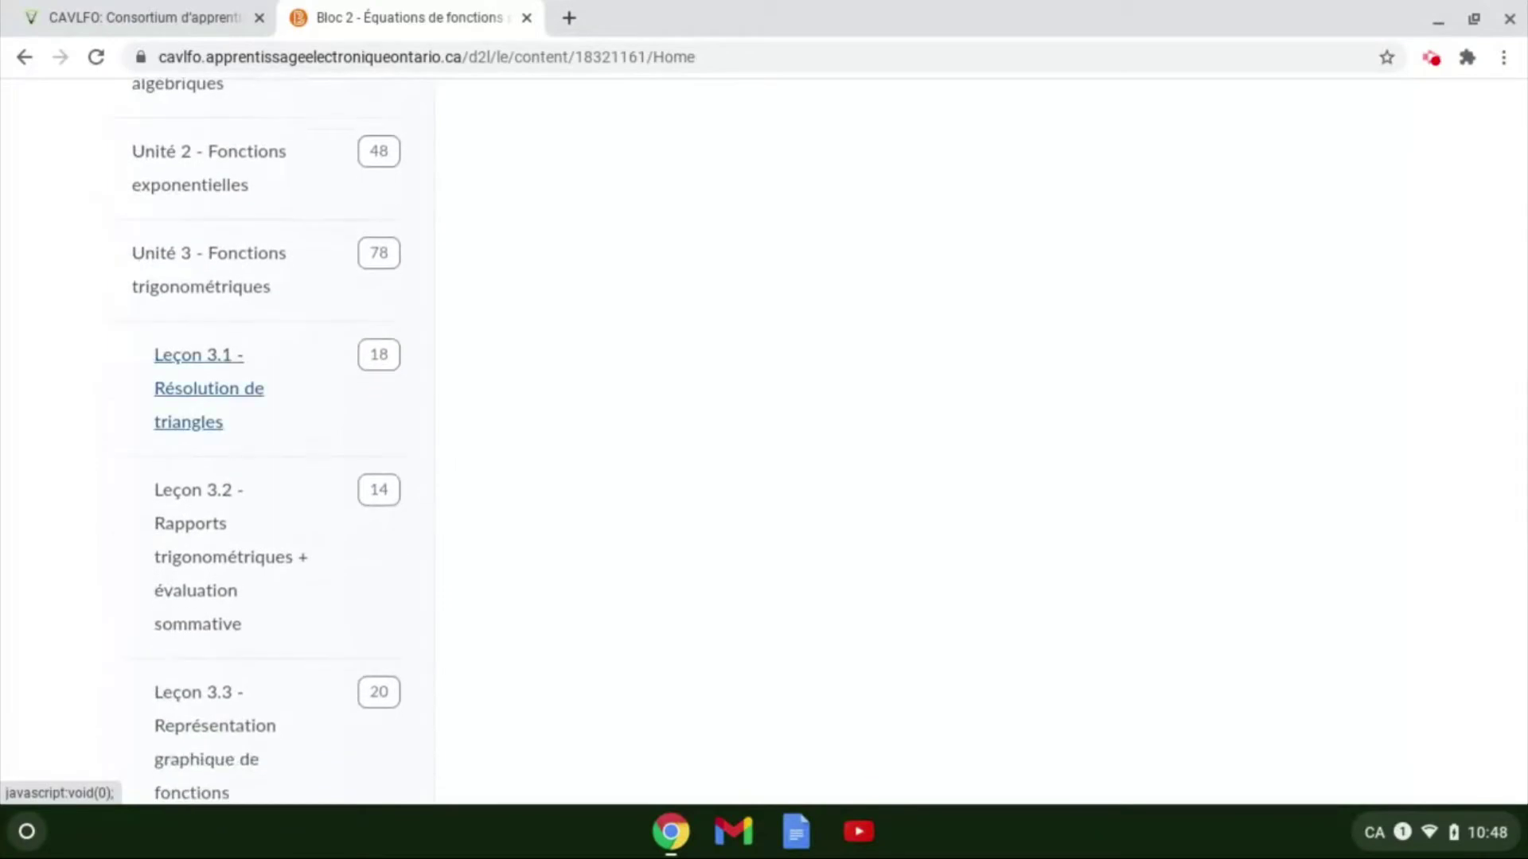
scroll(191, 398, down, 3)
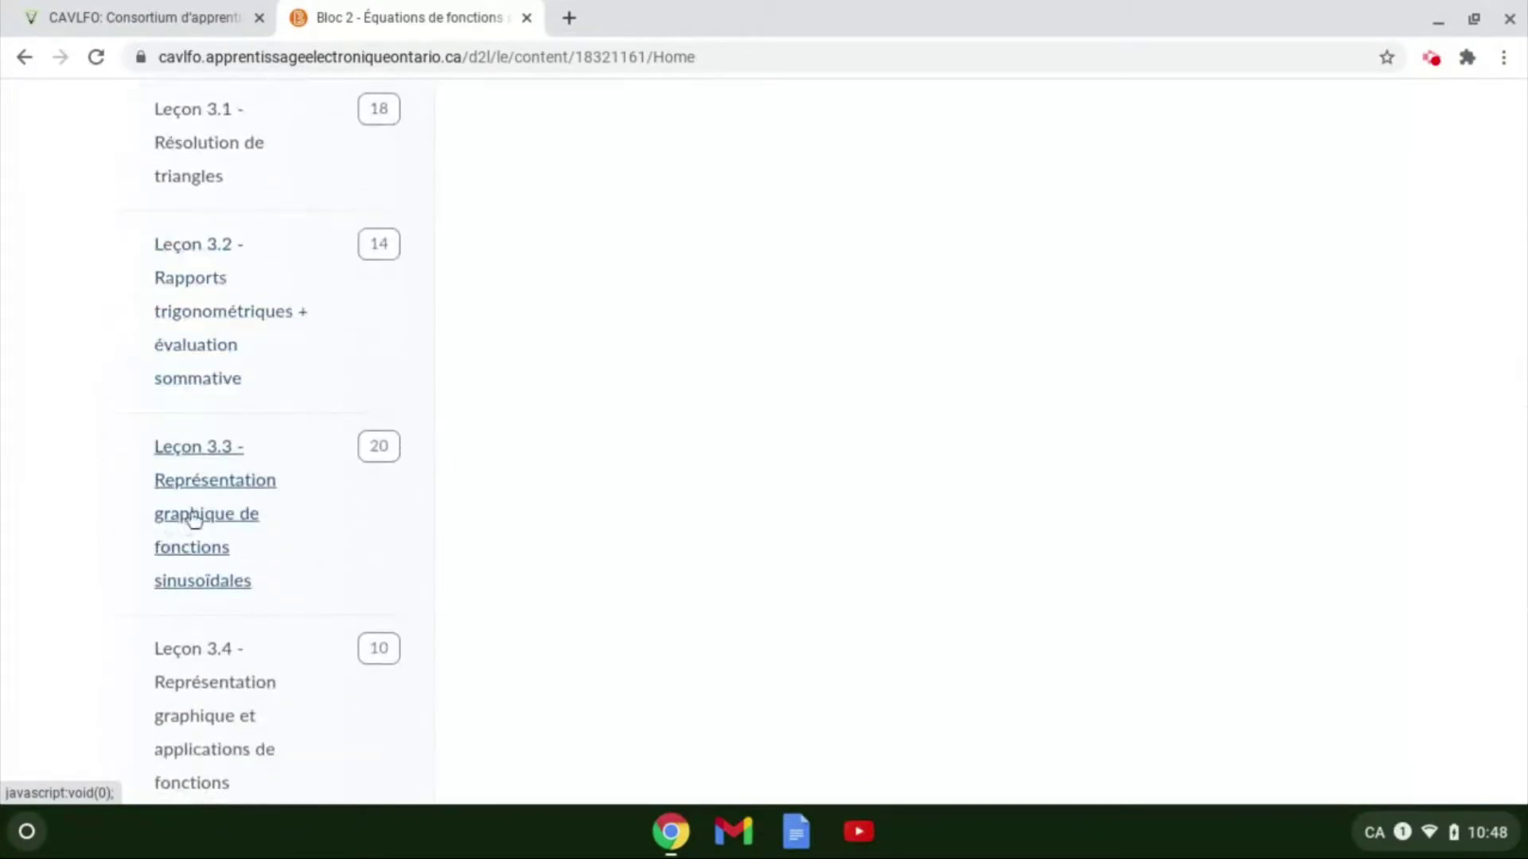
click(188, 707)
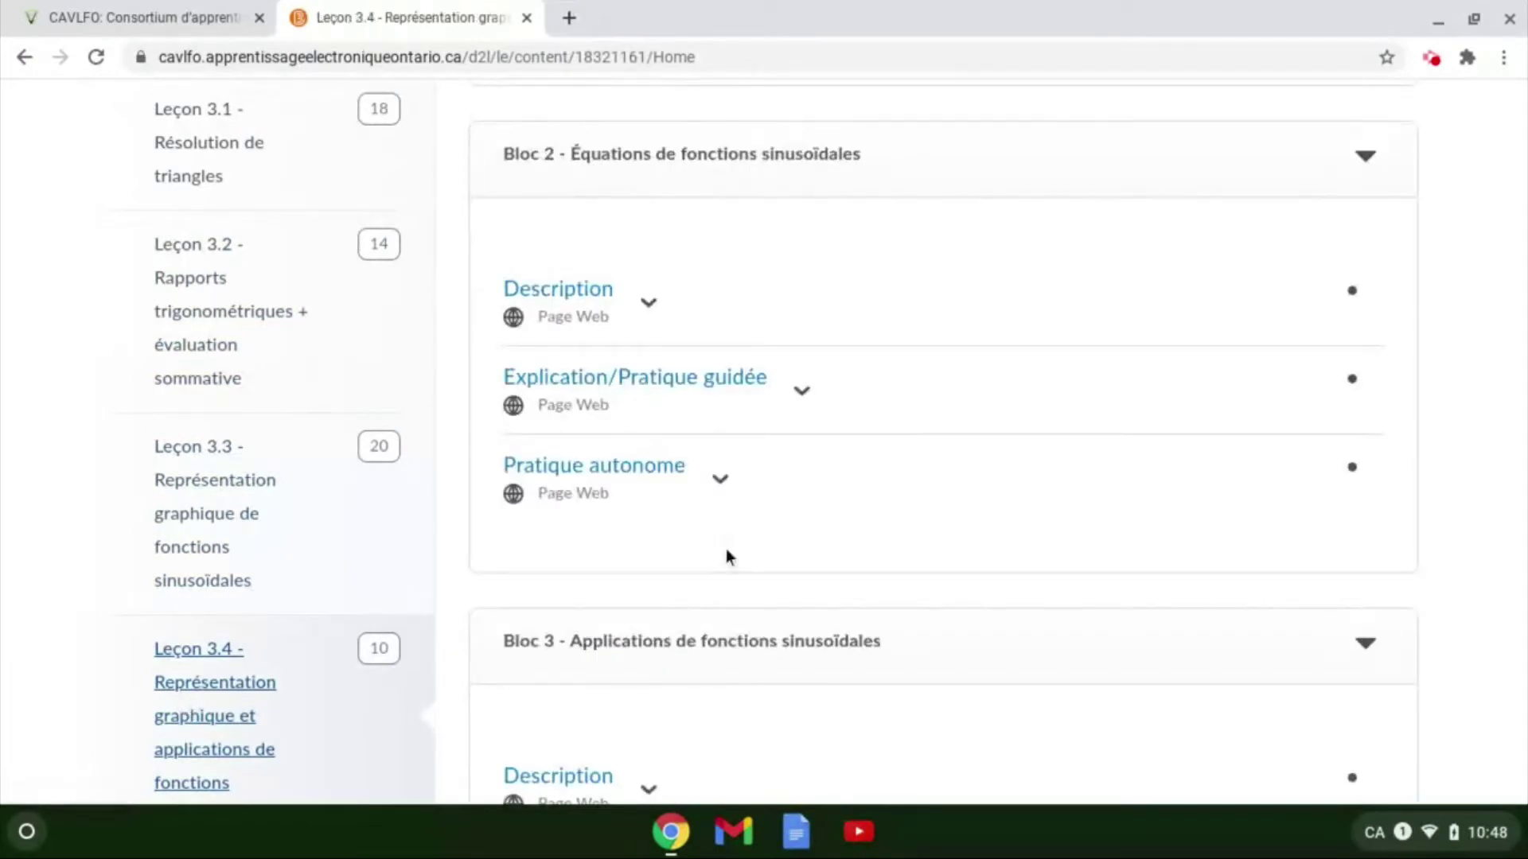
- Open the Pratique autonome page of Bloc 1 - Combinaisons de transformations and show its exercises
scroll(726, 550, up, 8)
scroll(726, 553, down, 3)
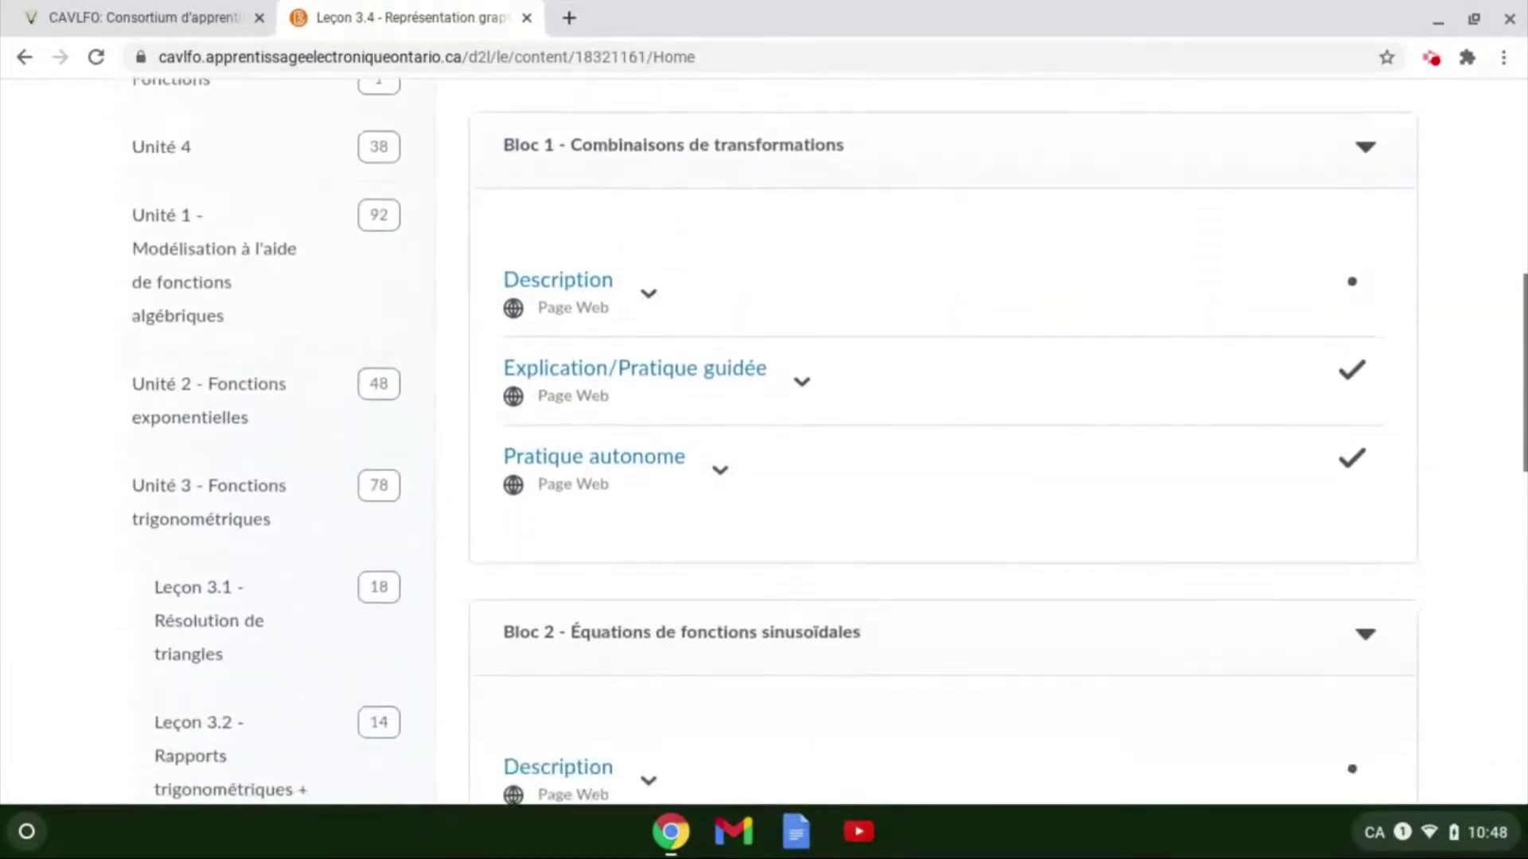
click(637, 444)
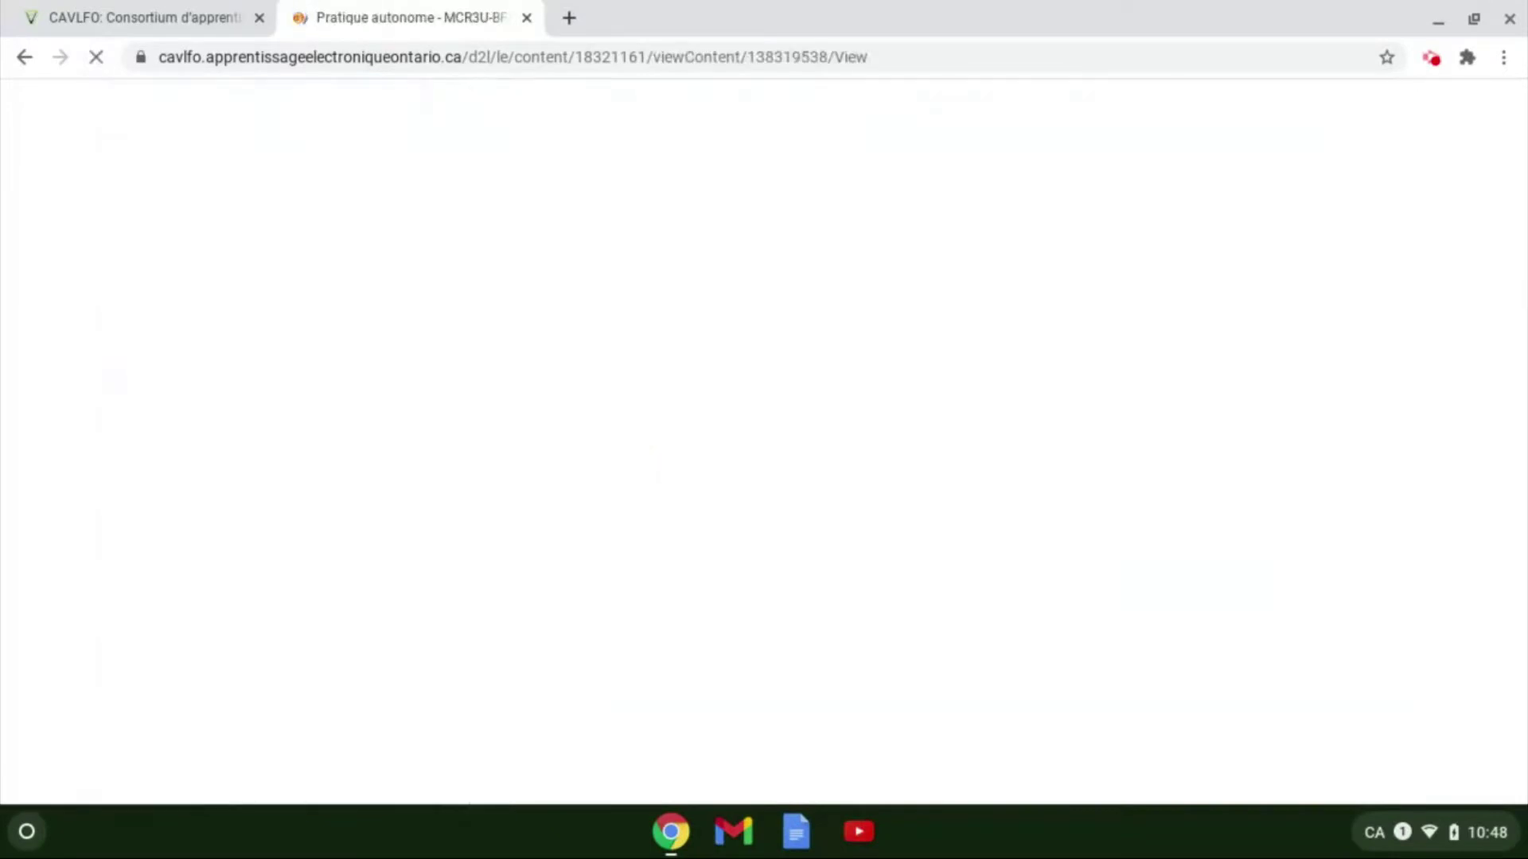
scroll(1146, 322, down, 4)
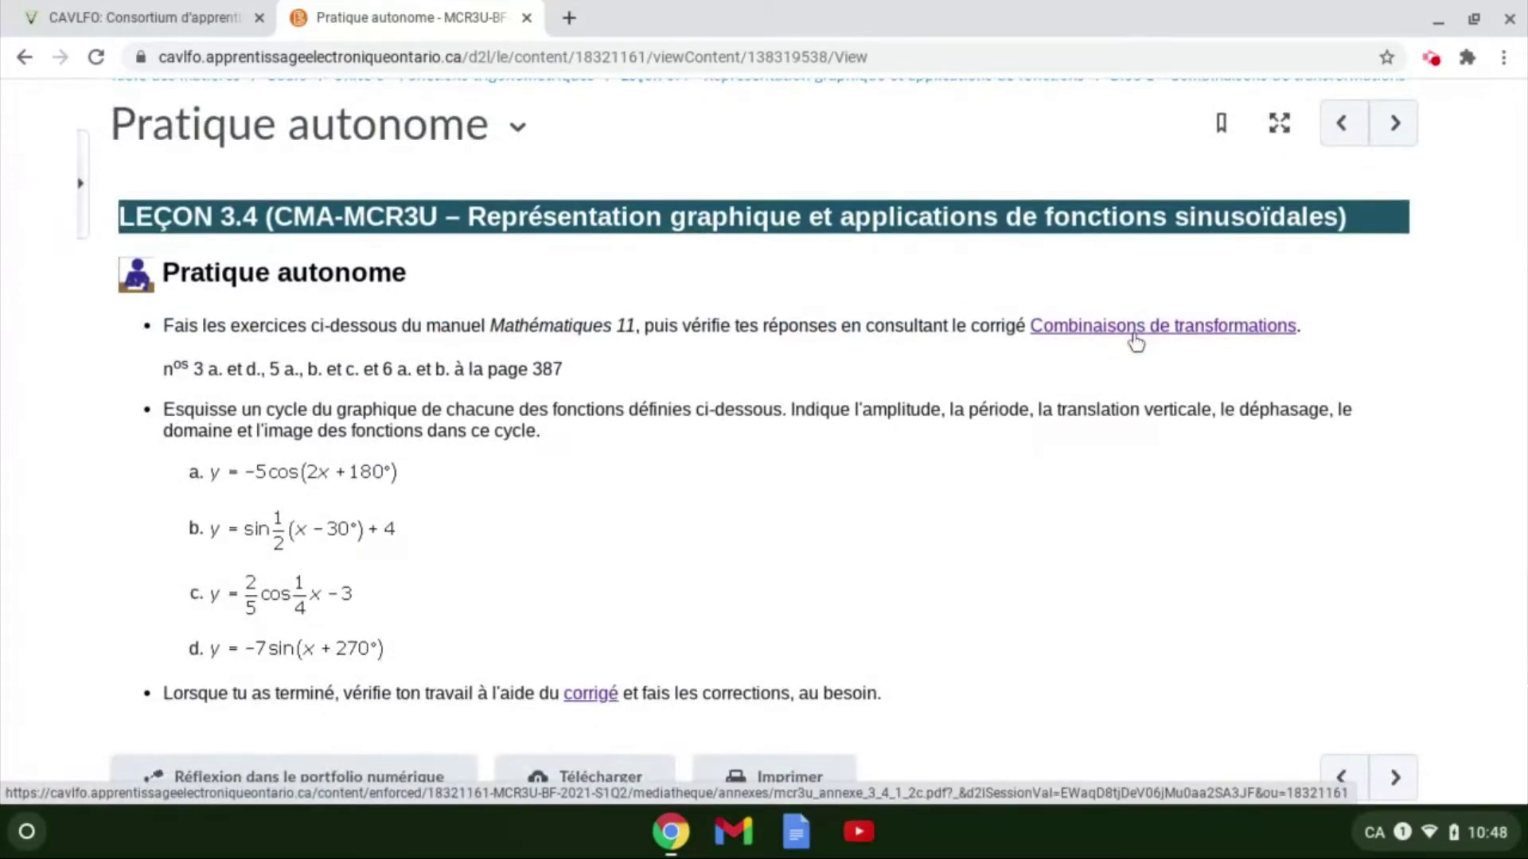
- View the Combinaisons de transformations answer key and the corrigé for the sketching exercises, closing each one after viewing
click(1136, 328)
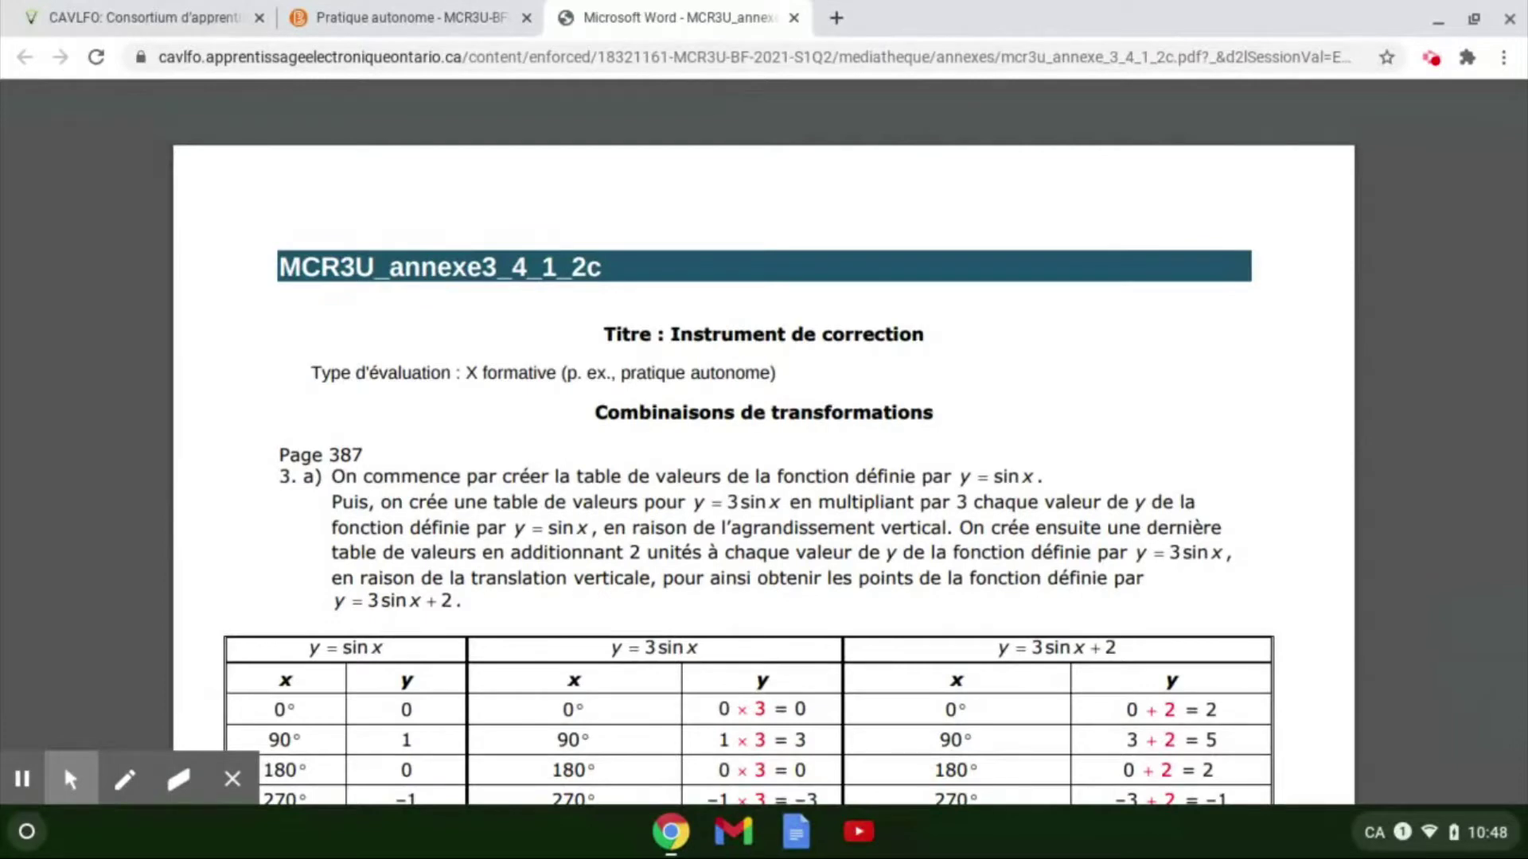
click(794, 17)
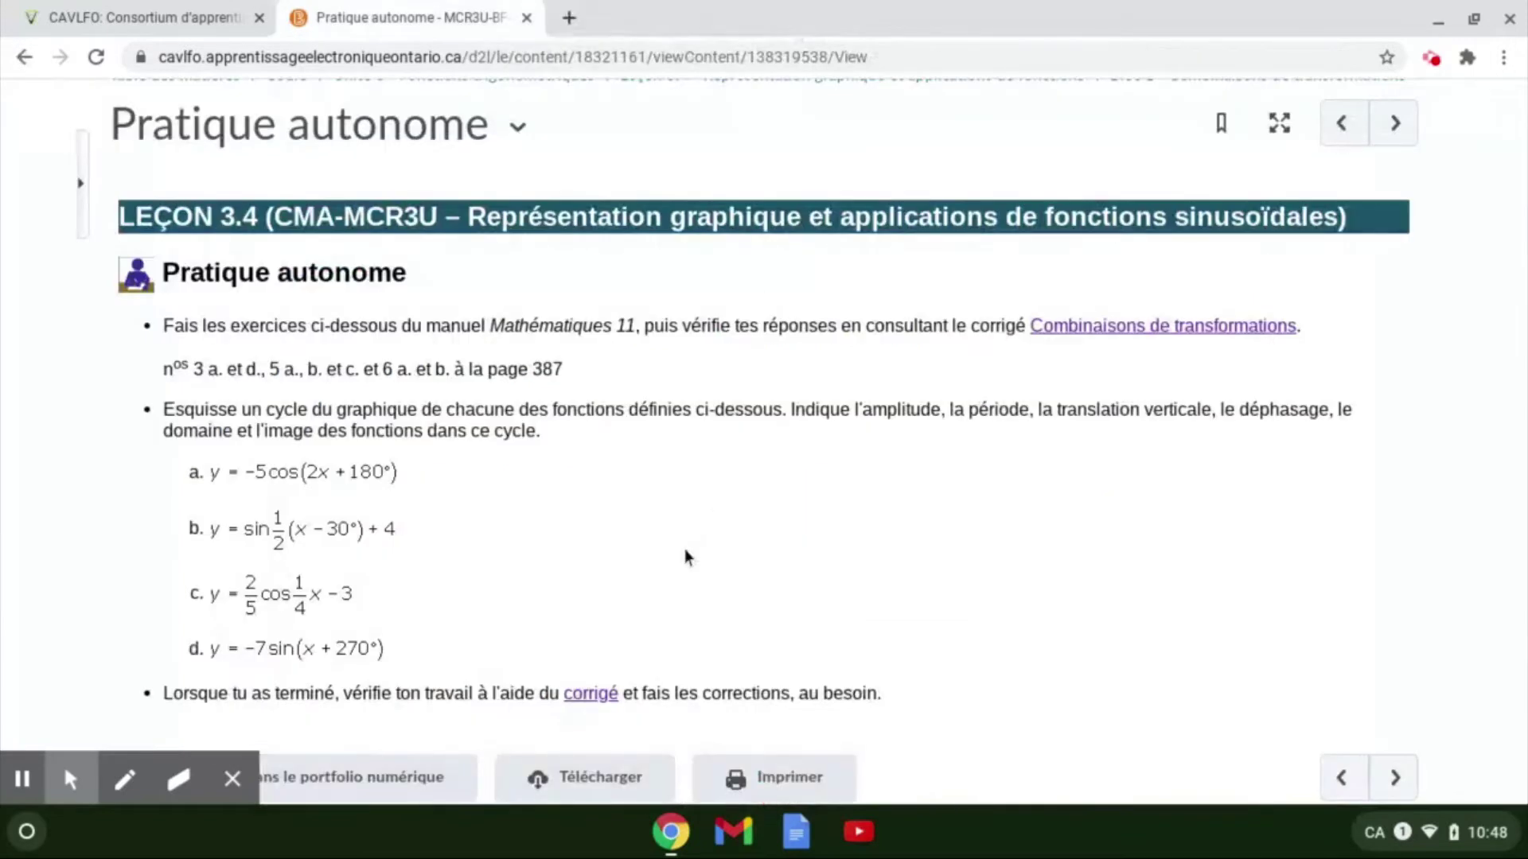
scroll(684, 557, down, 2)
click(592, 535)
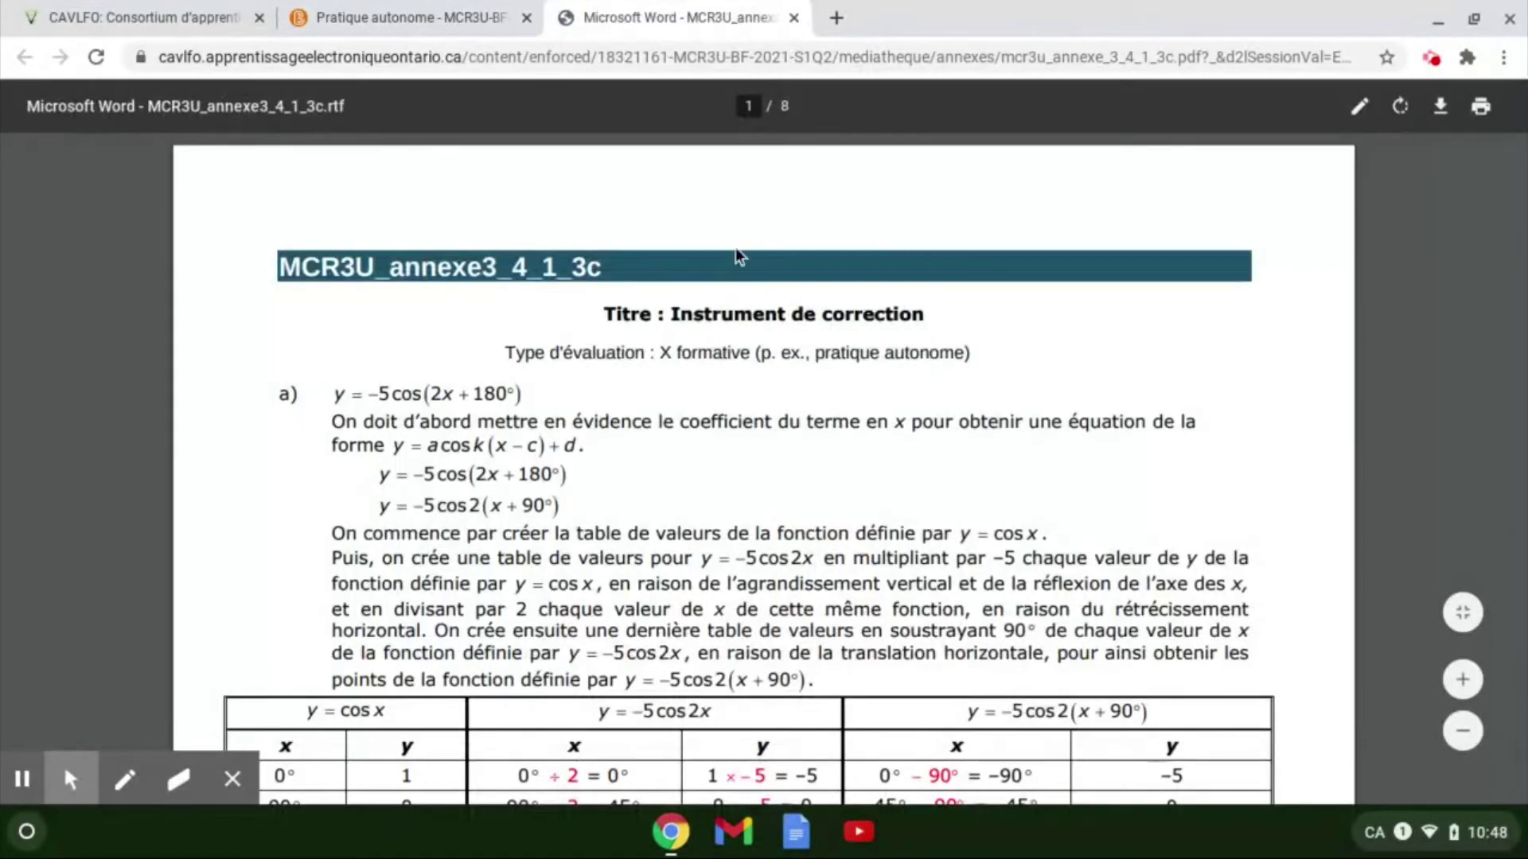
click(794, 17)
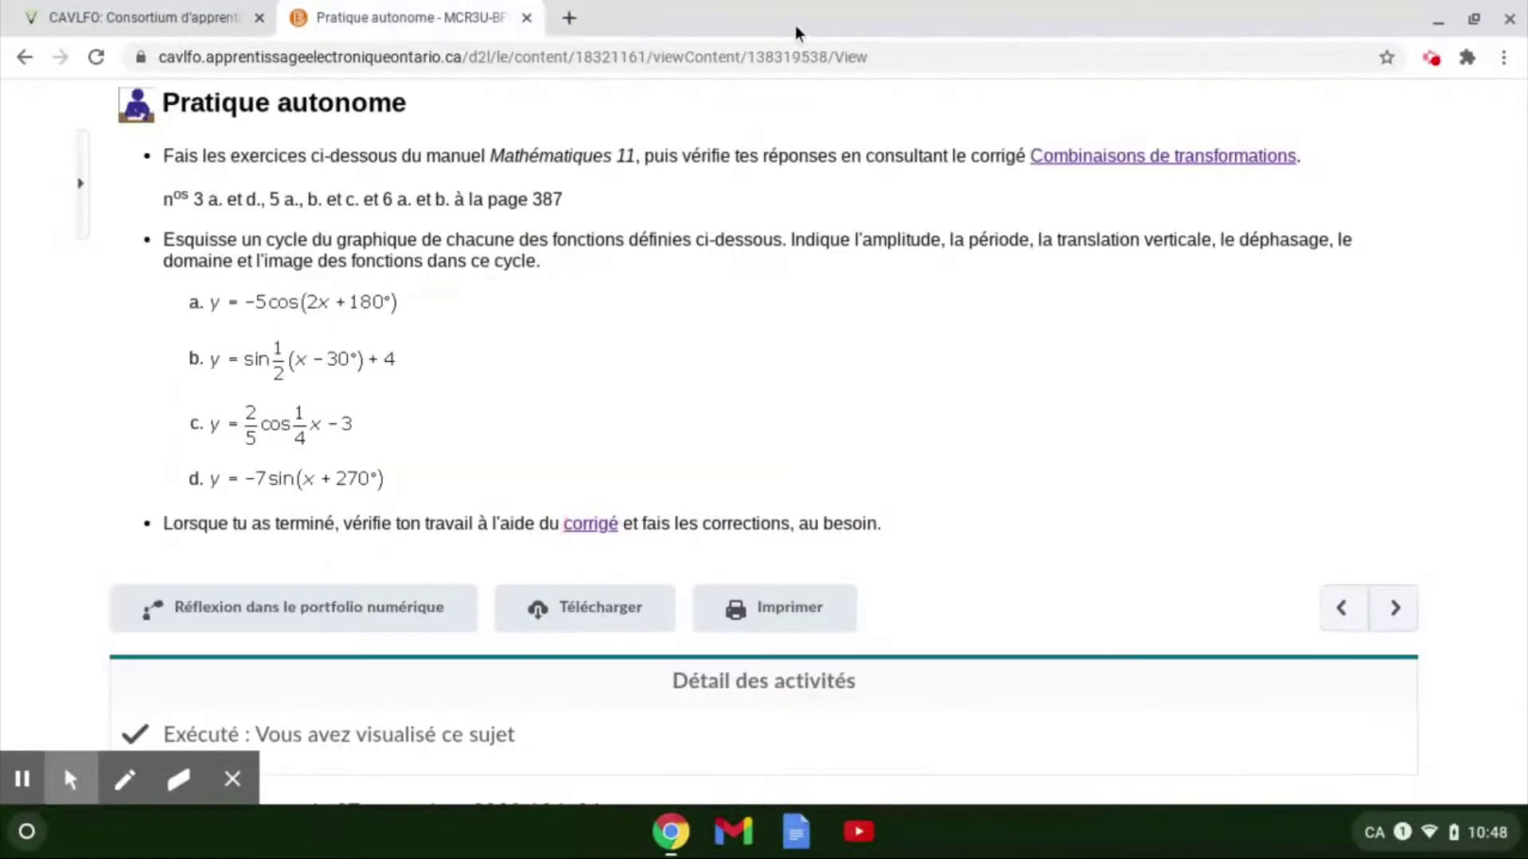
- Go back from Pratique autonome to the preceding topic, Explication/Pratique guidée
scroll(923, 468, up, 3)
scroll(923, 468, down, 4)
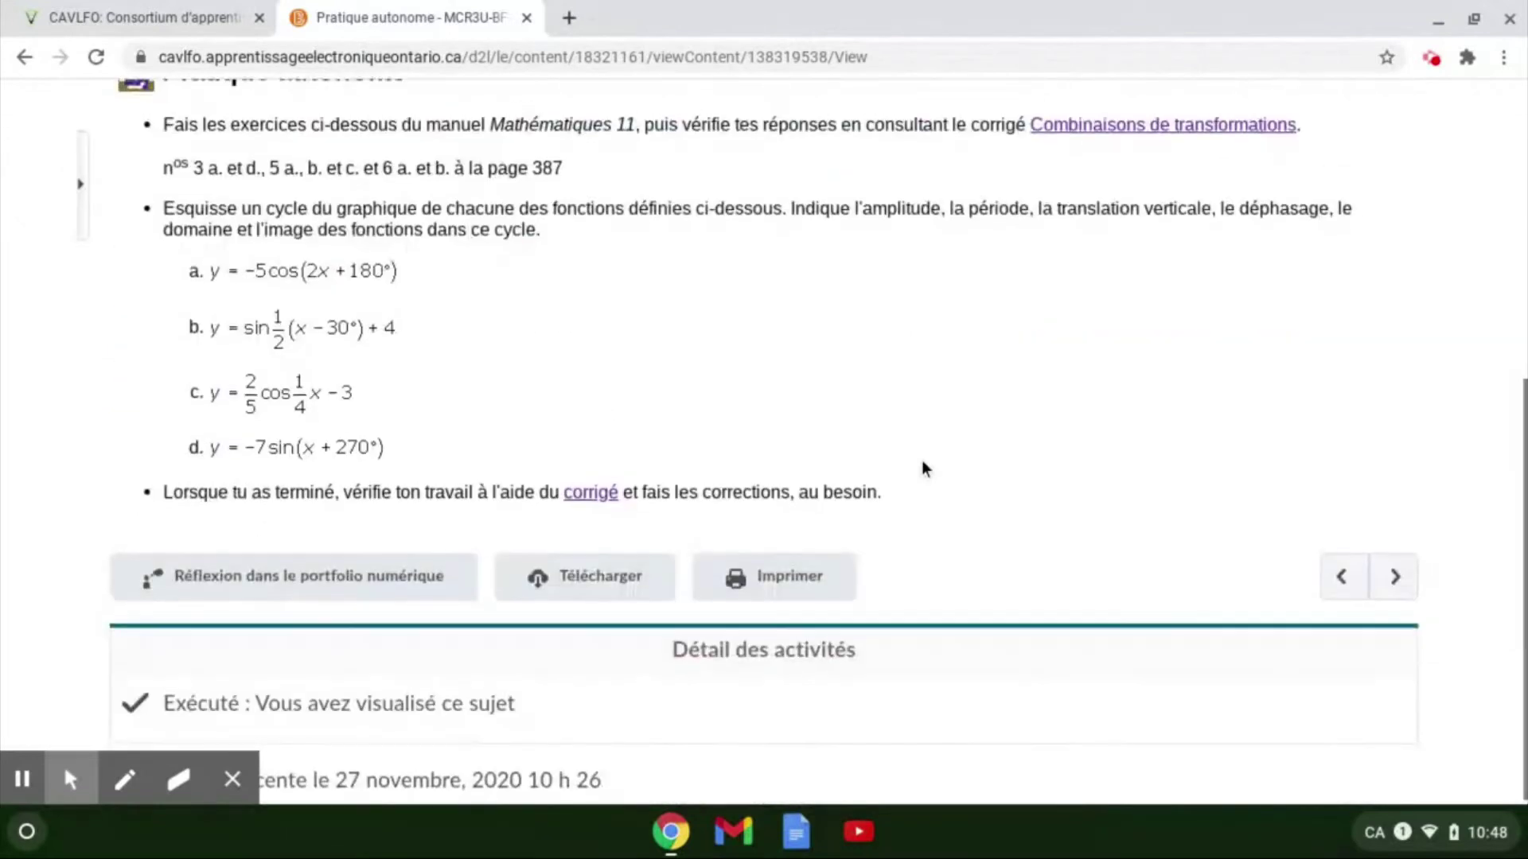
click(1340, 575)
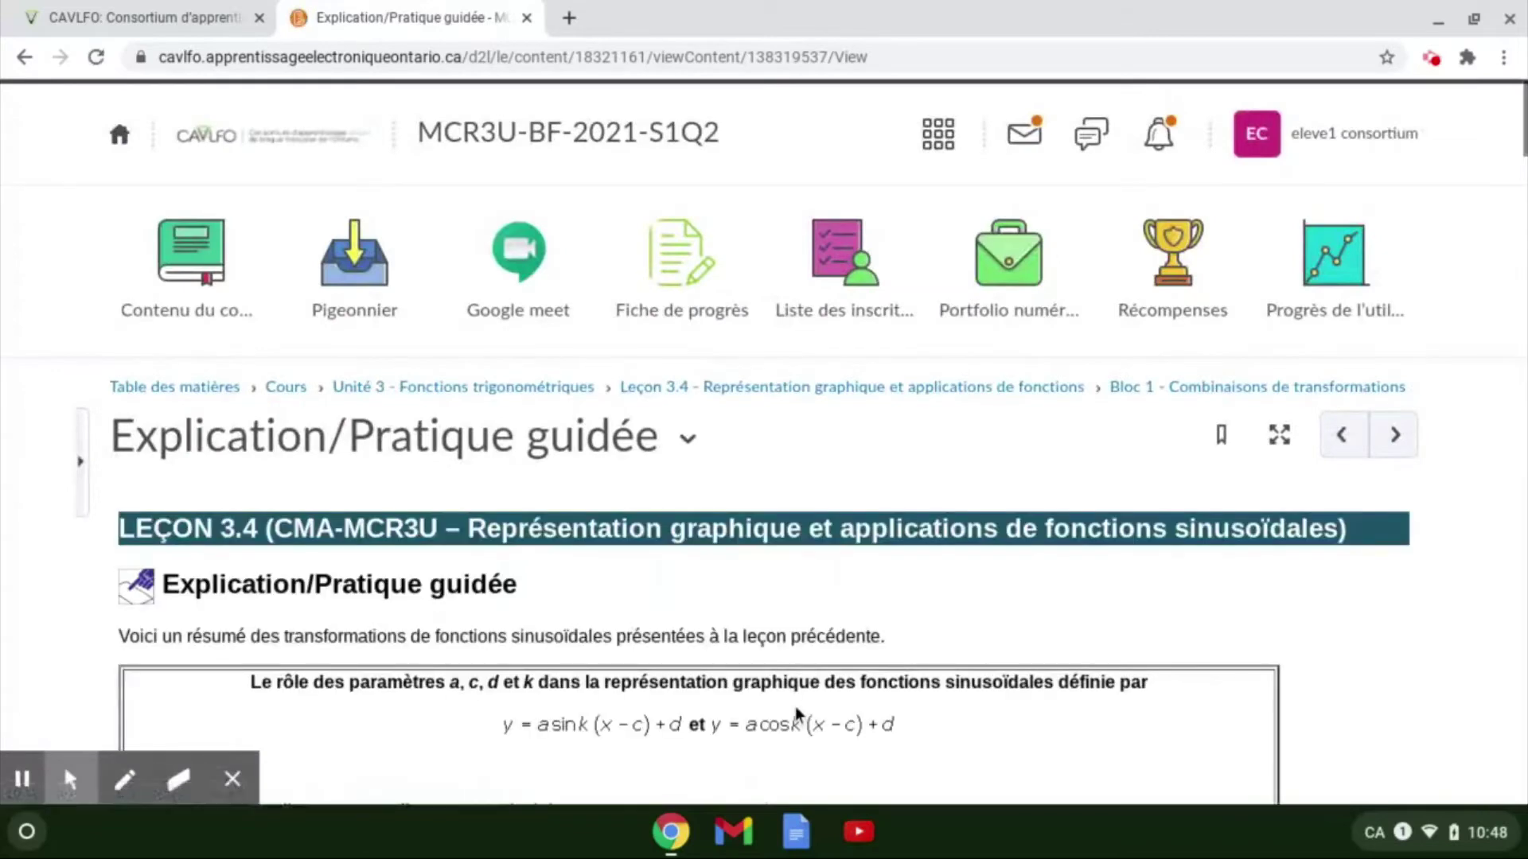
- Save the linked tableau file as mcr3u_annexe_3_4_1_4.rtf in Mon Drive and dismiss the download notification
scroll(799, 714, down, 20)
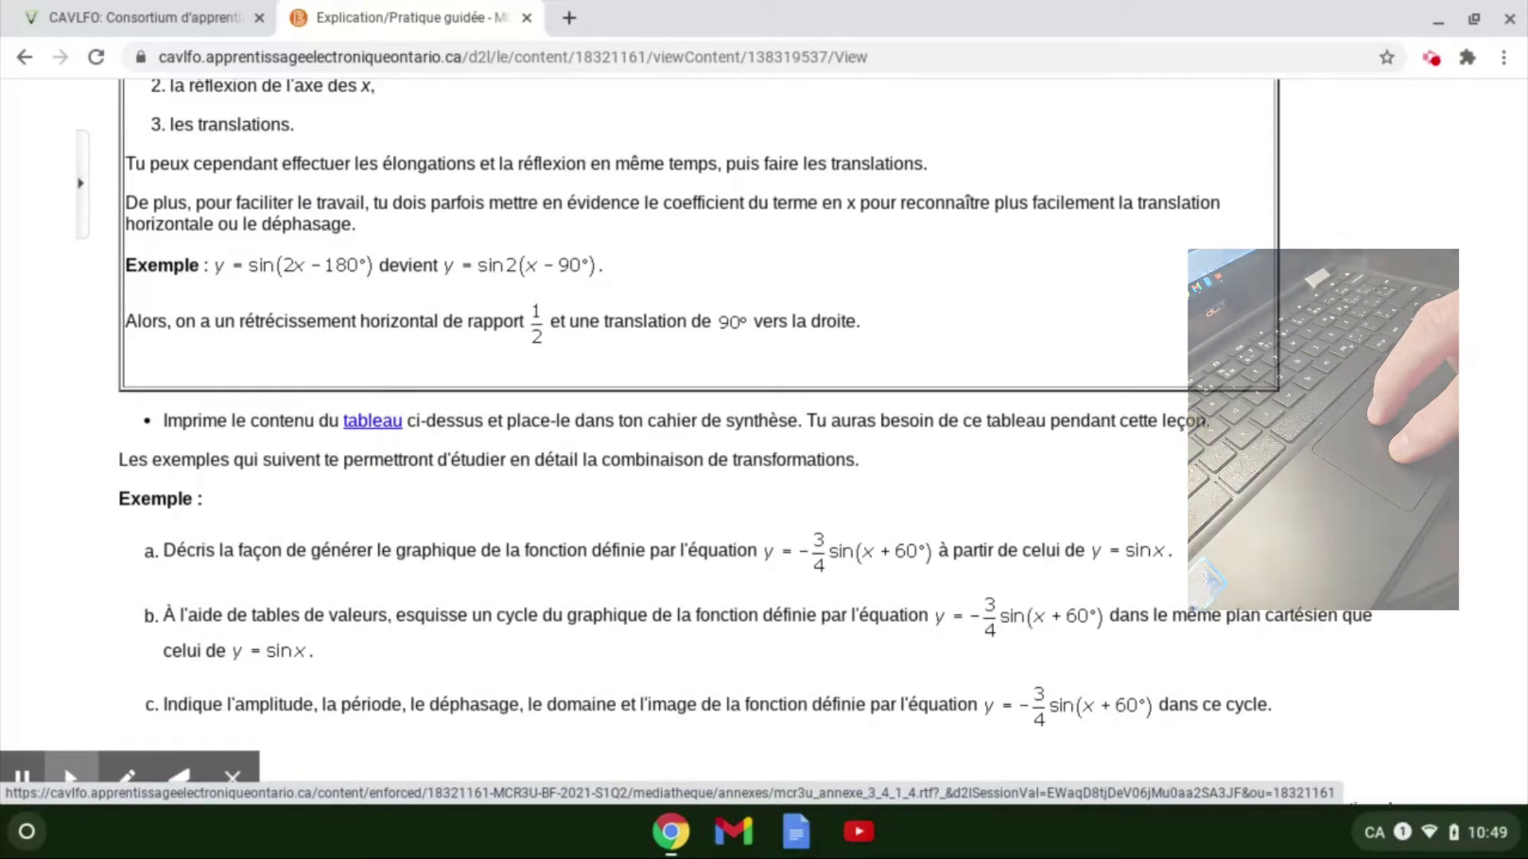
right_click(374, 419)
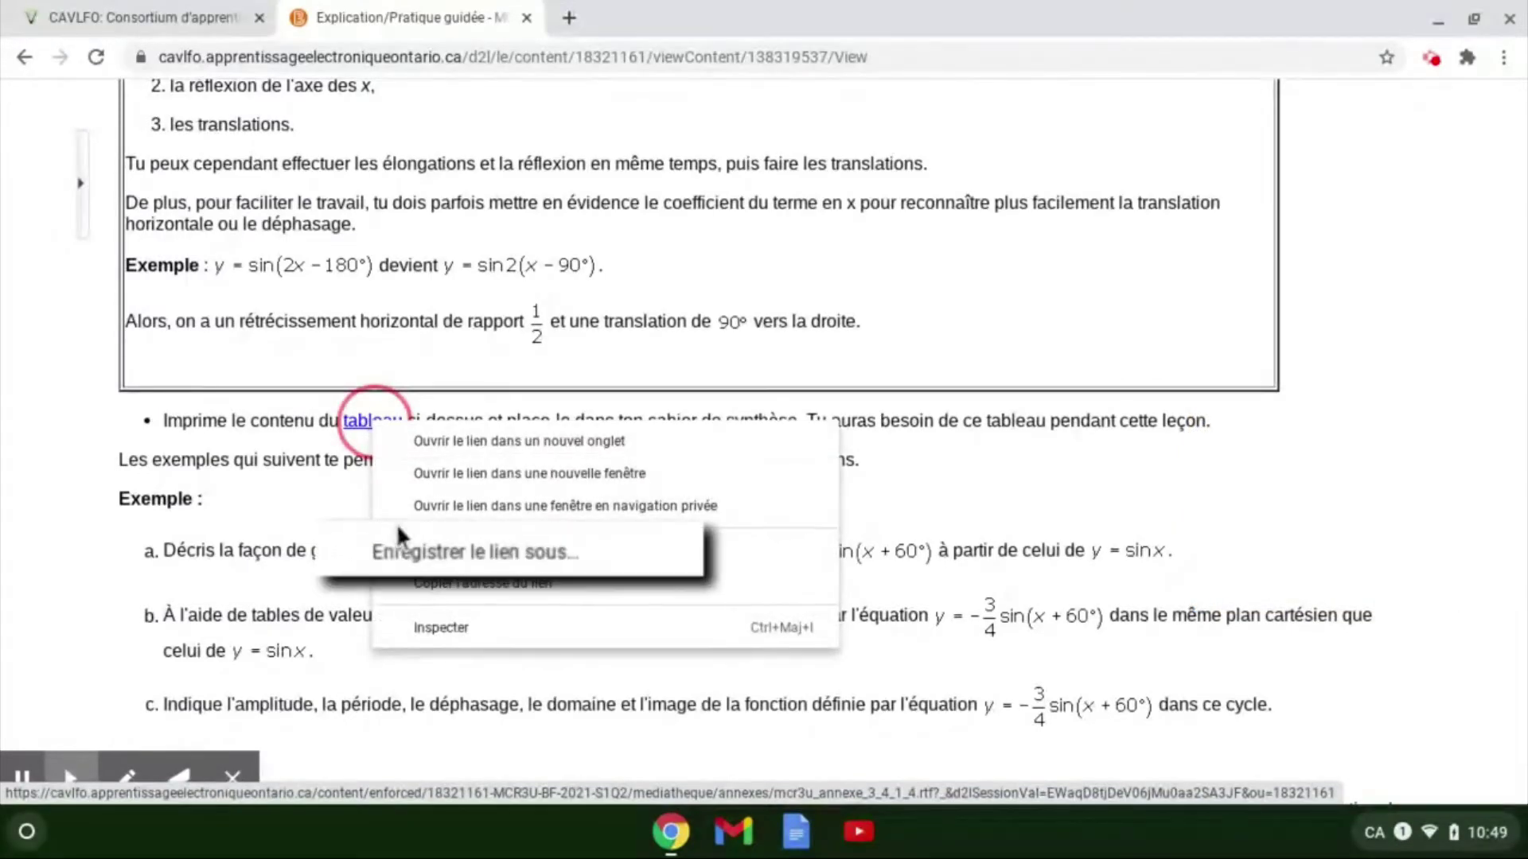
click(430, 554)
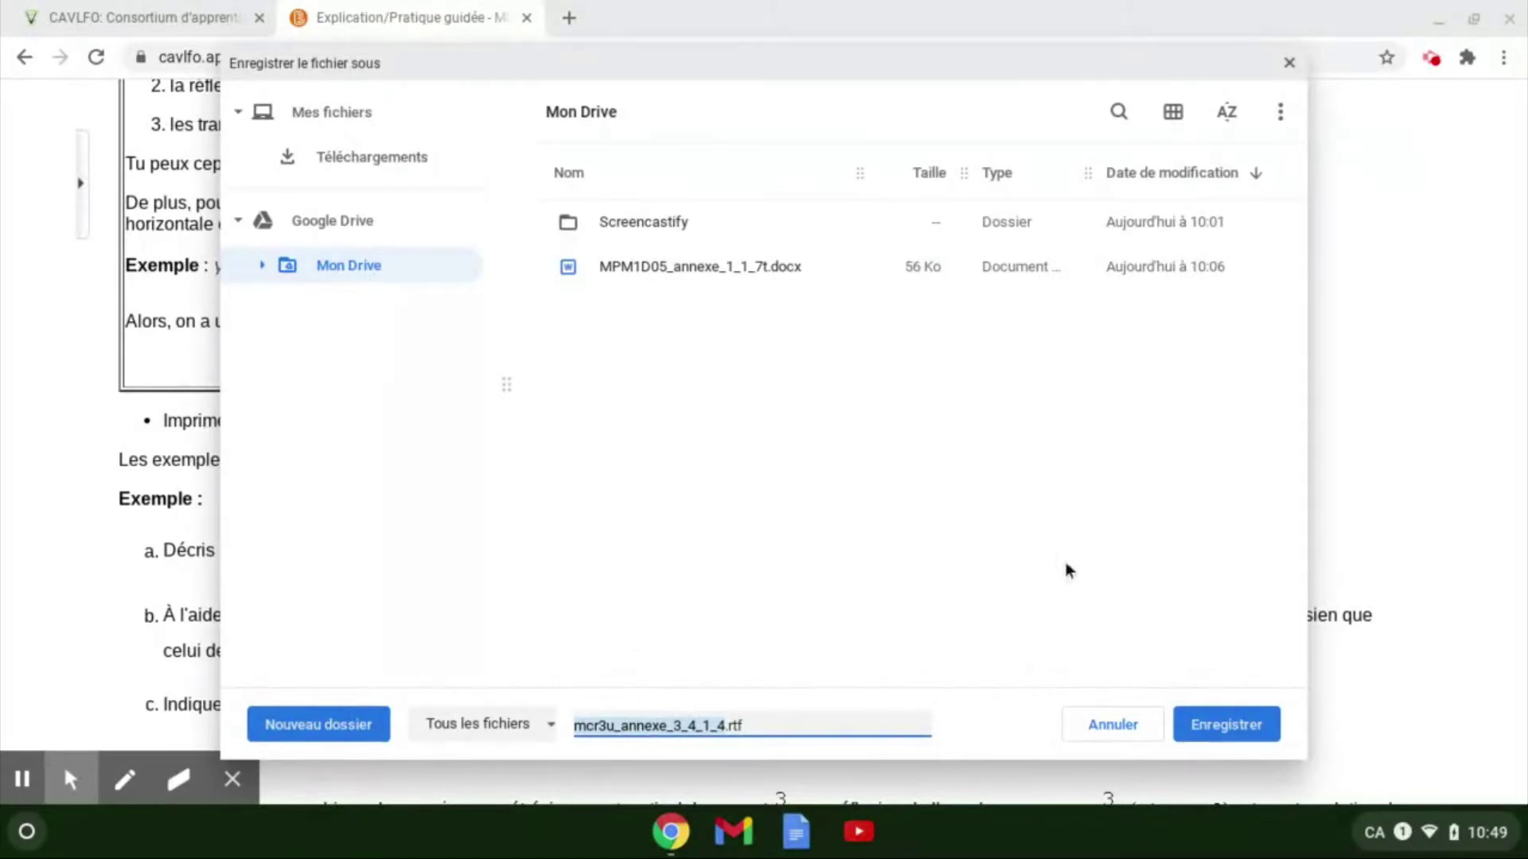
click(1232, 728)
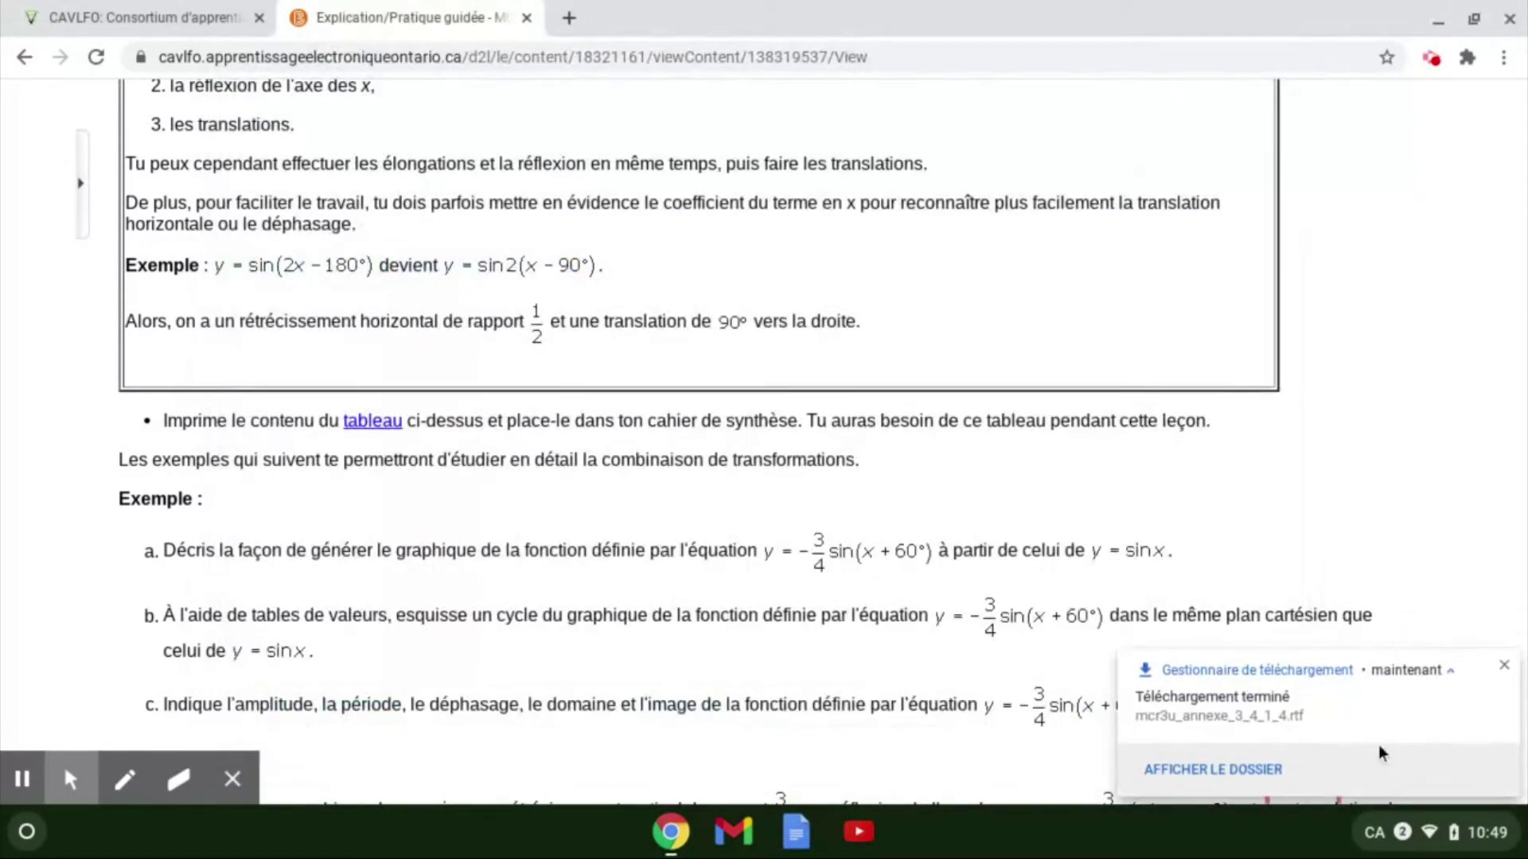
click(1505, 669)
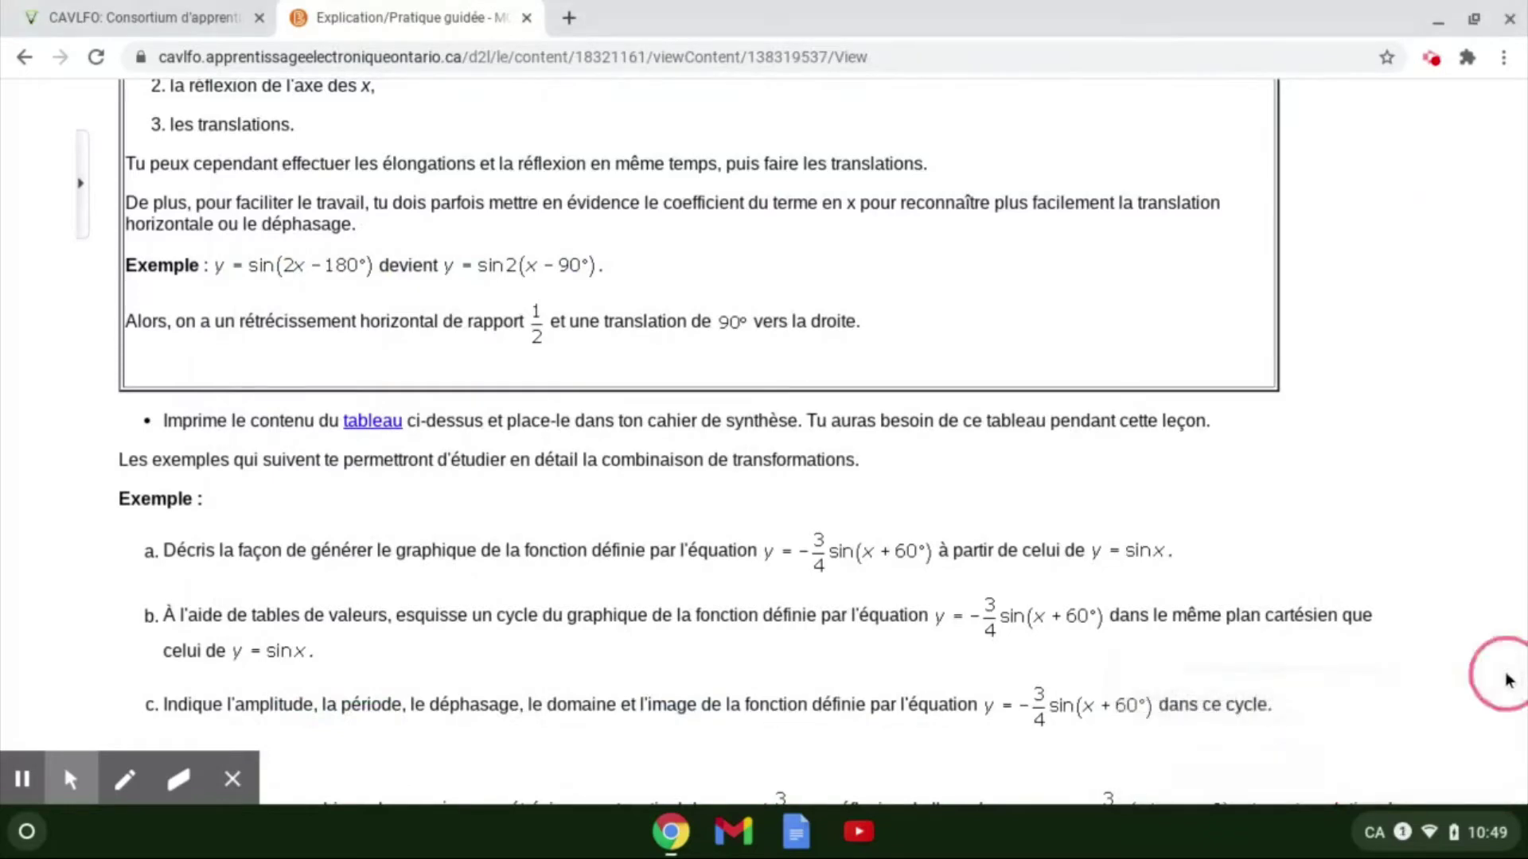
- Switch to Google Drive in a new browser tab and open mcr3u_annexe_3_4_1_4.rtf with Google Docs
click(568, 18)
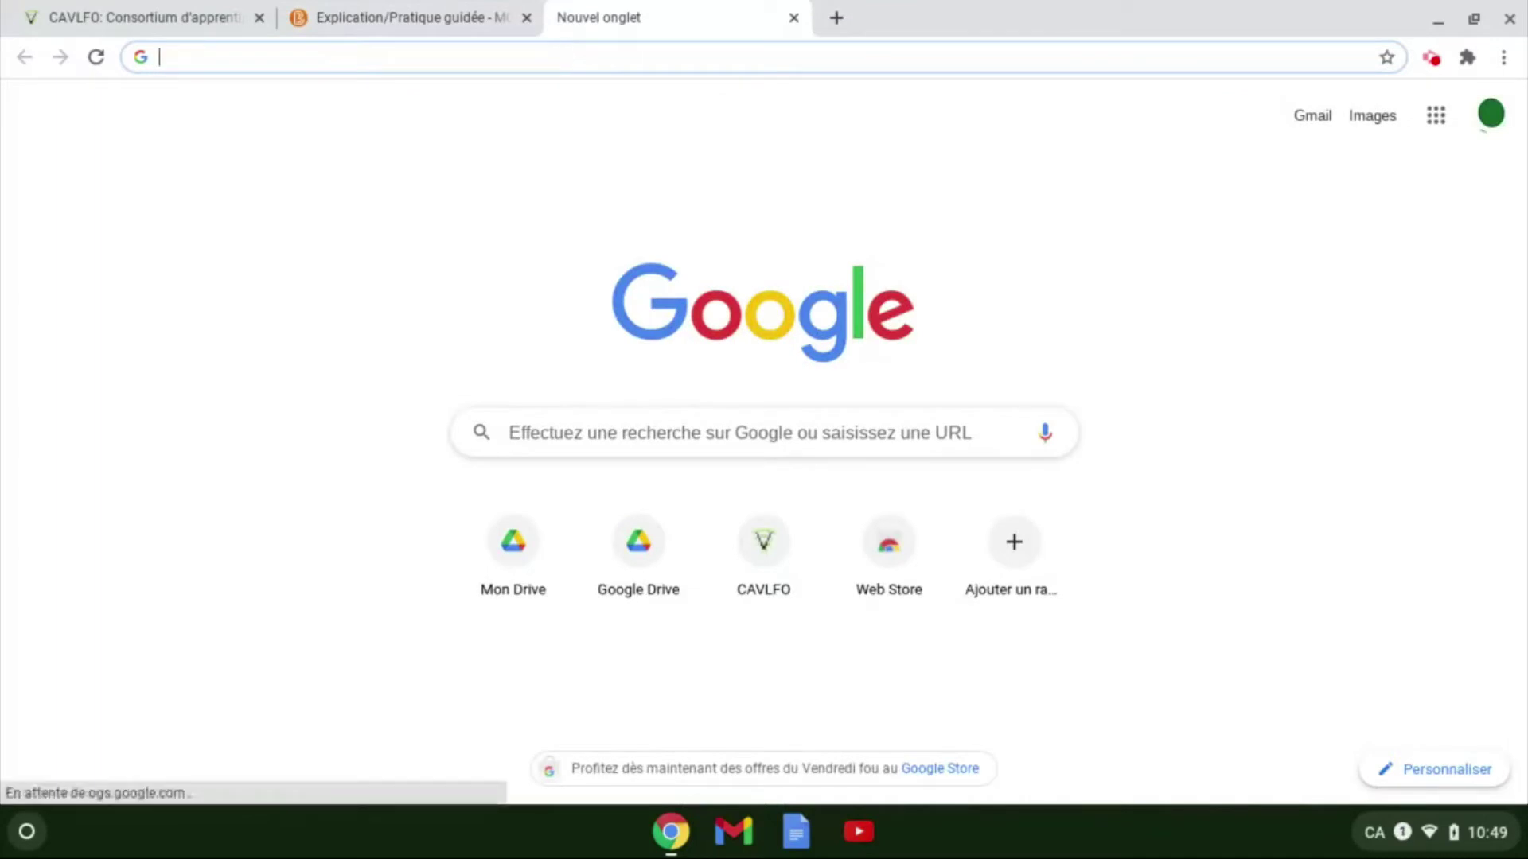
text(drive)
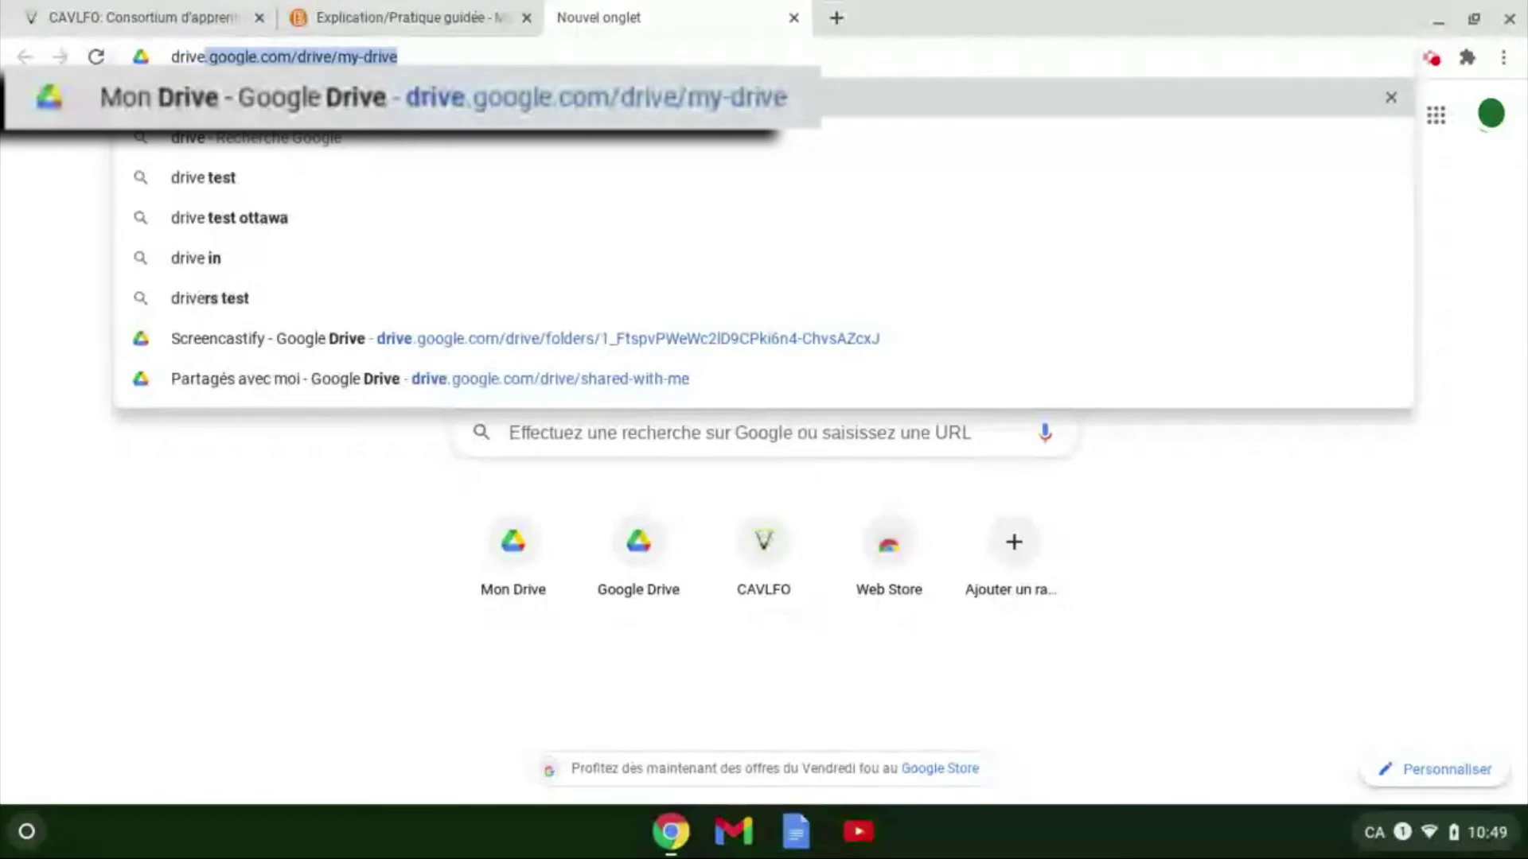
key(Return)
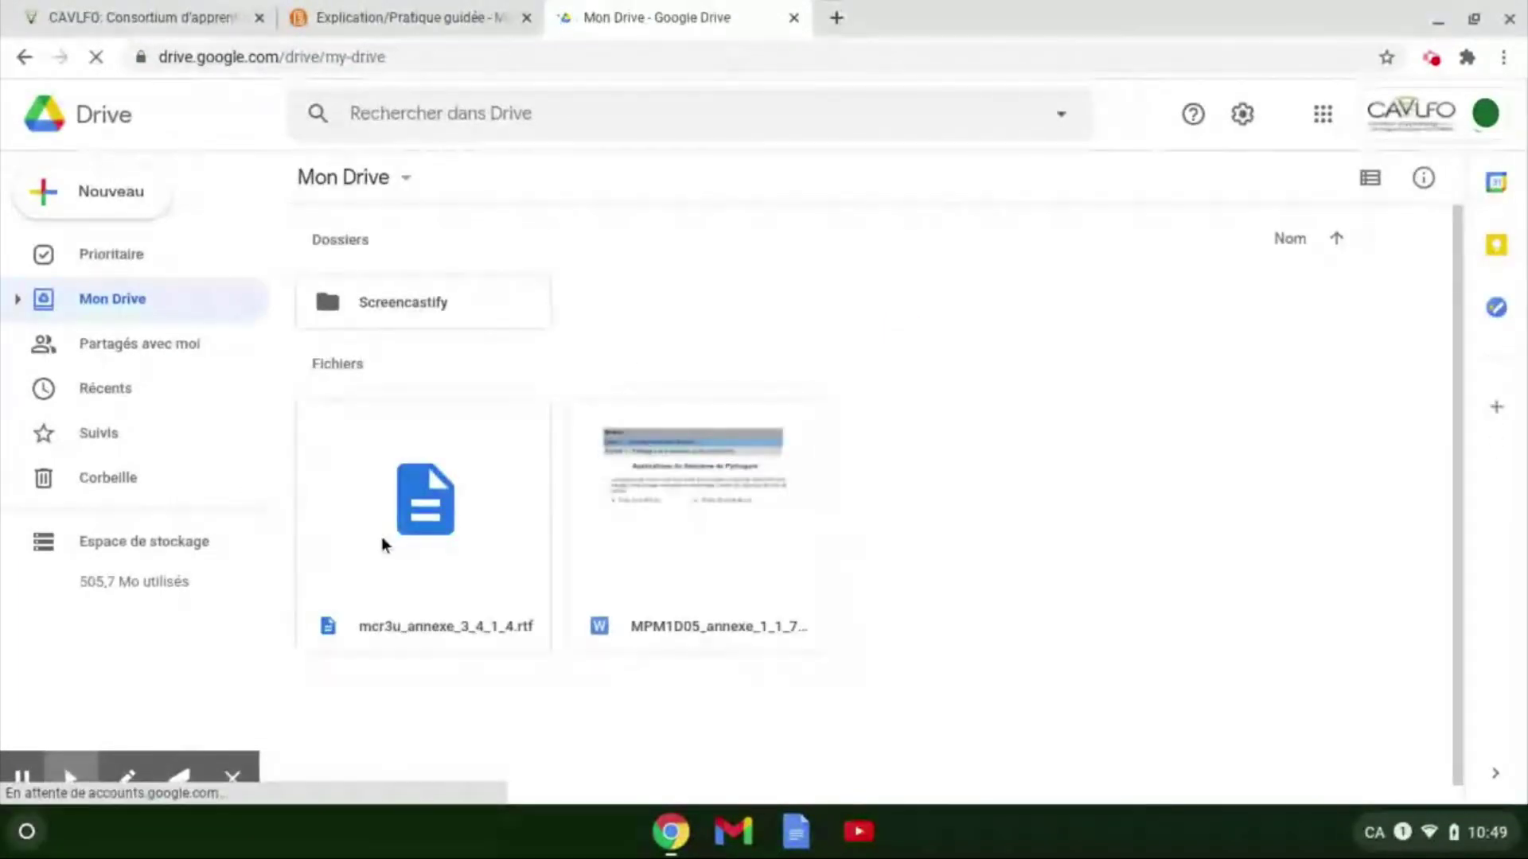
double_click(420, 526)
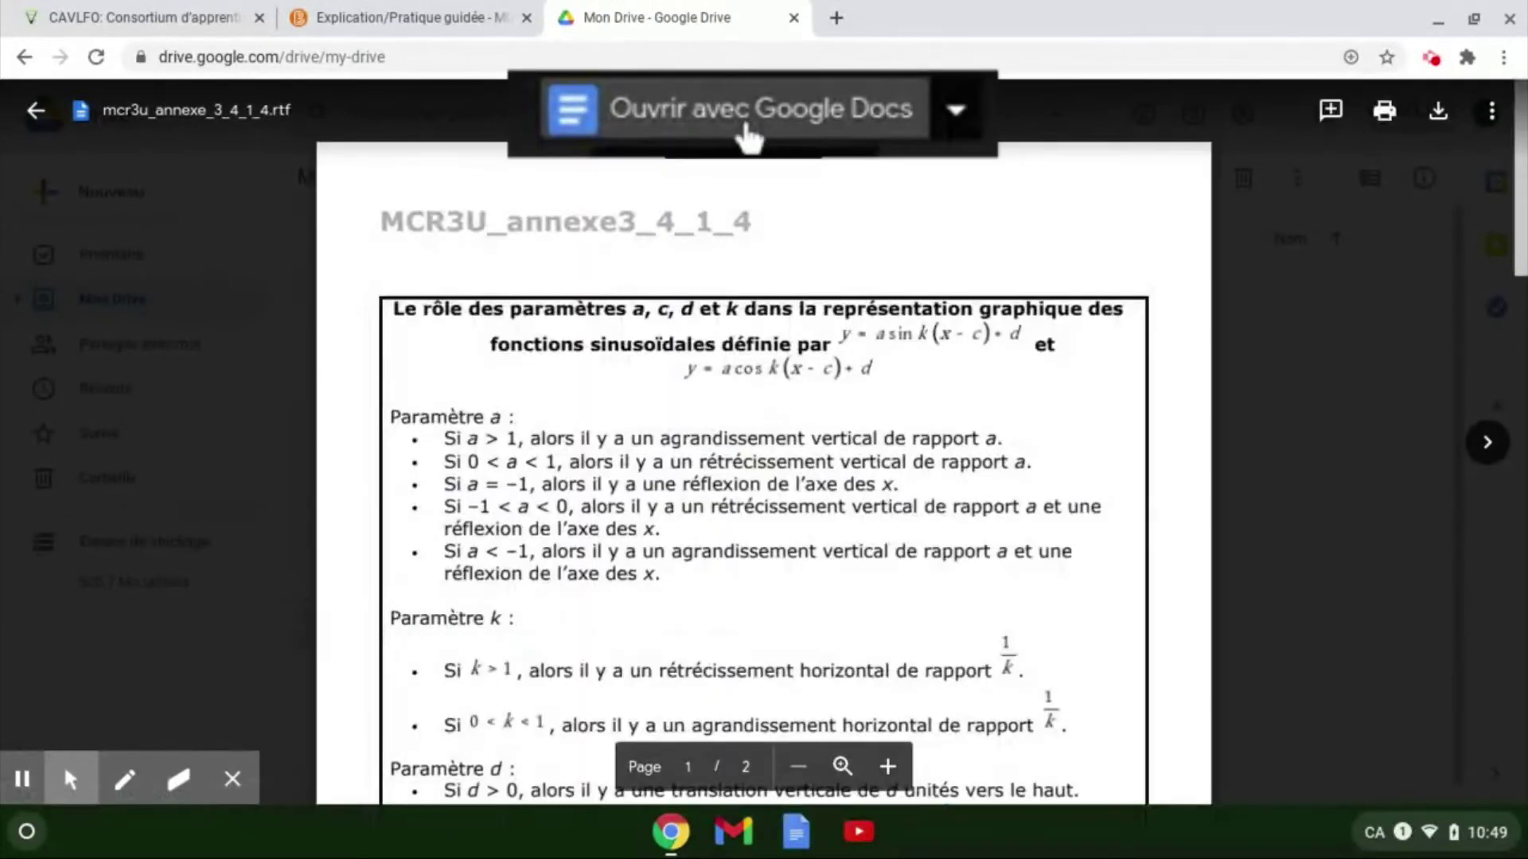
click(752, 109)
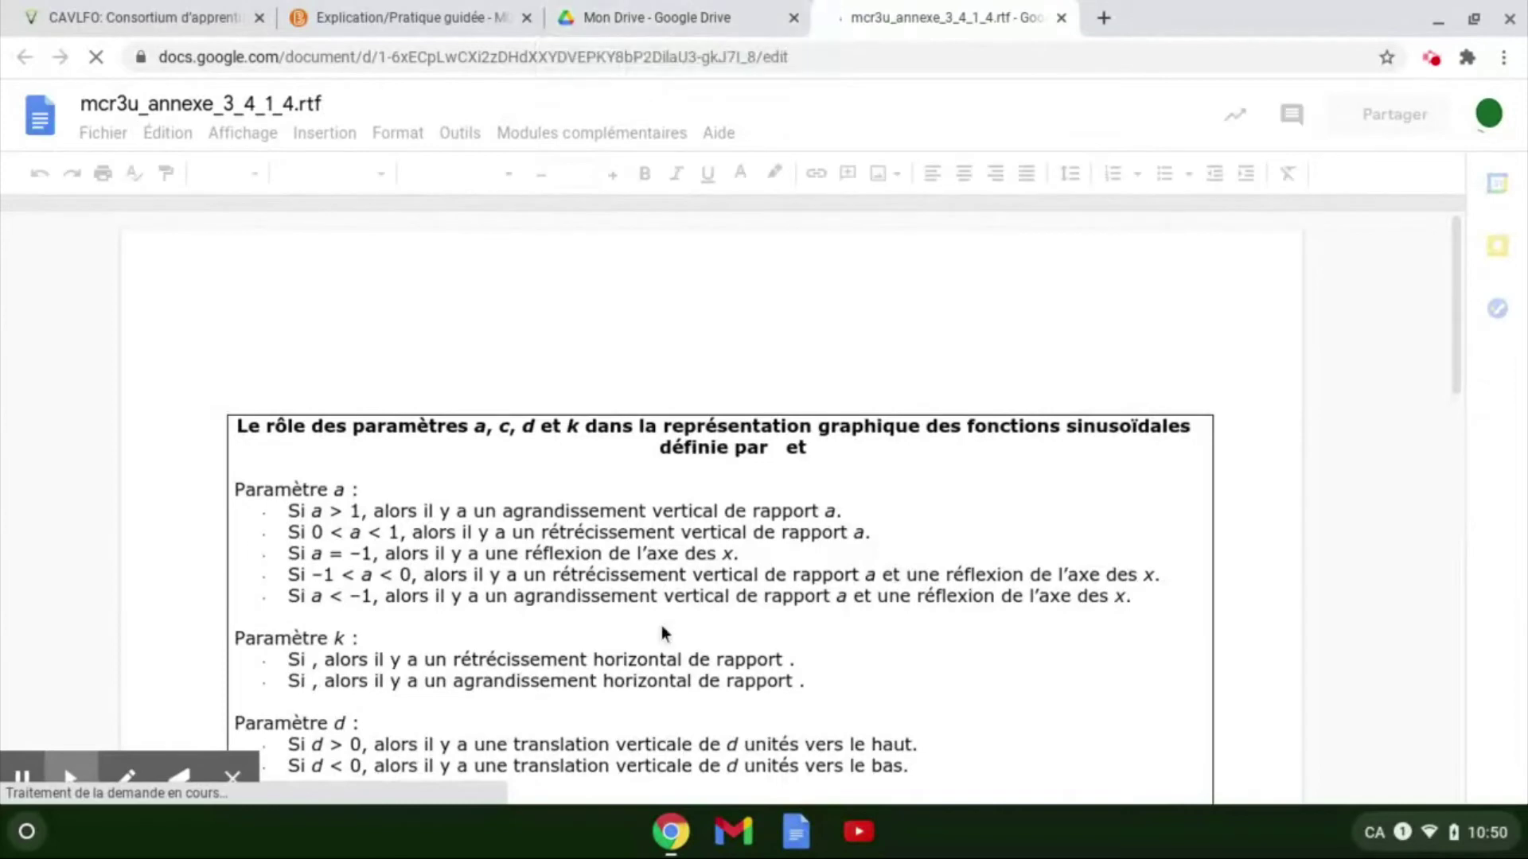
- Add the text "réponse" on the empty line below the table at the end of the document
scroll(661, 626, down, 10)
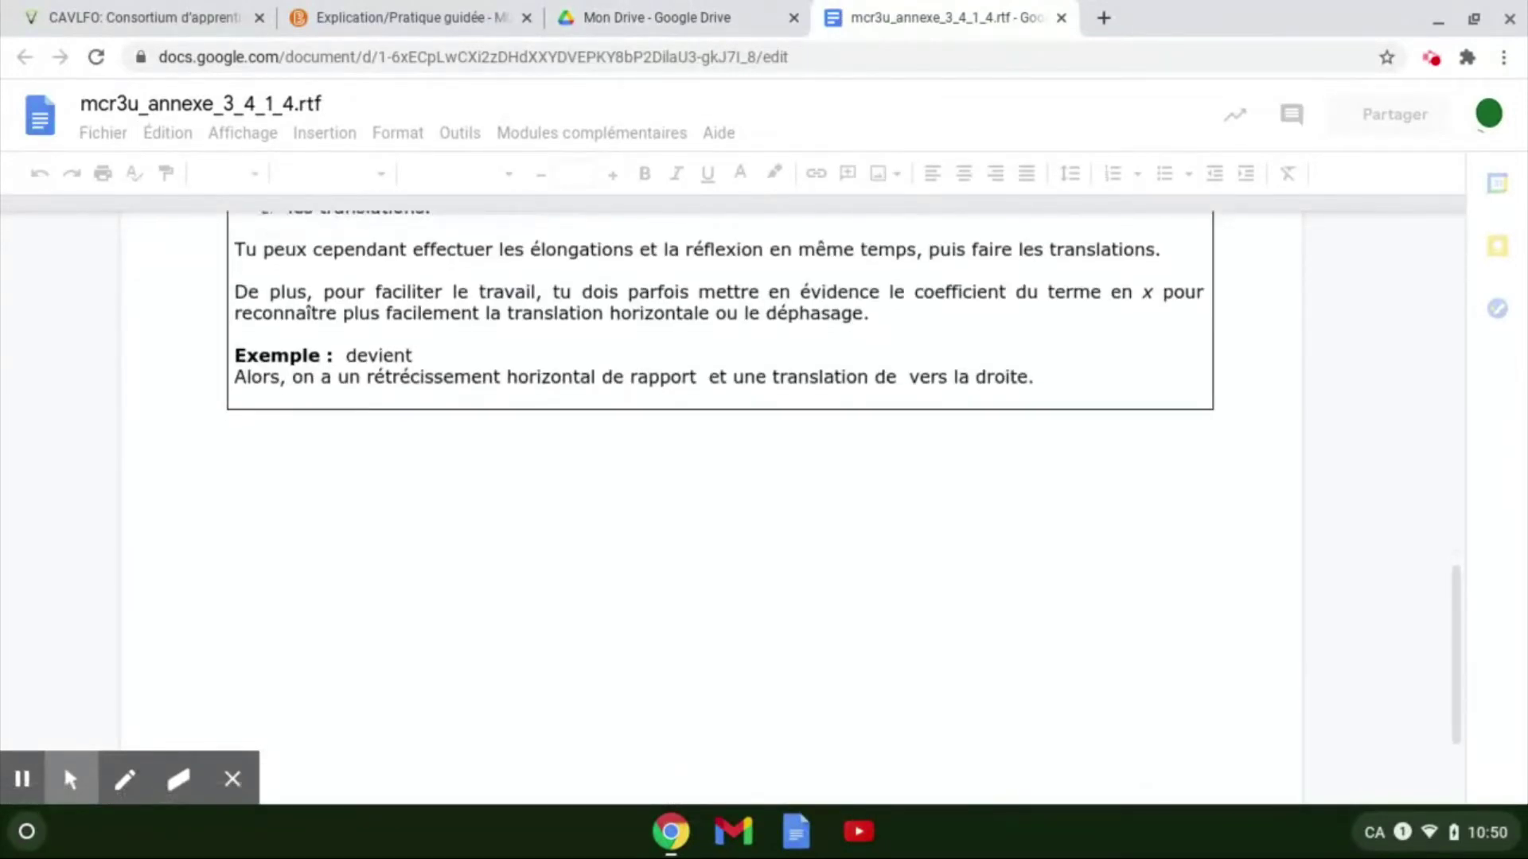
scroll(720, 478, down, 2)
scroll(680, 534, up, 4)
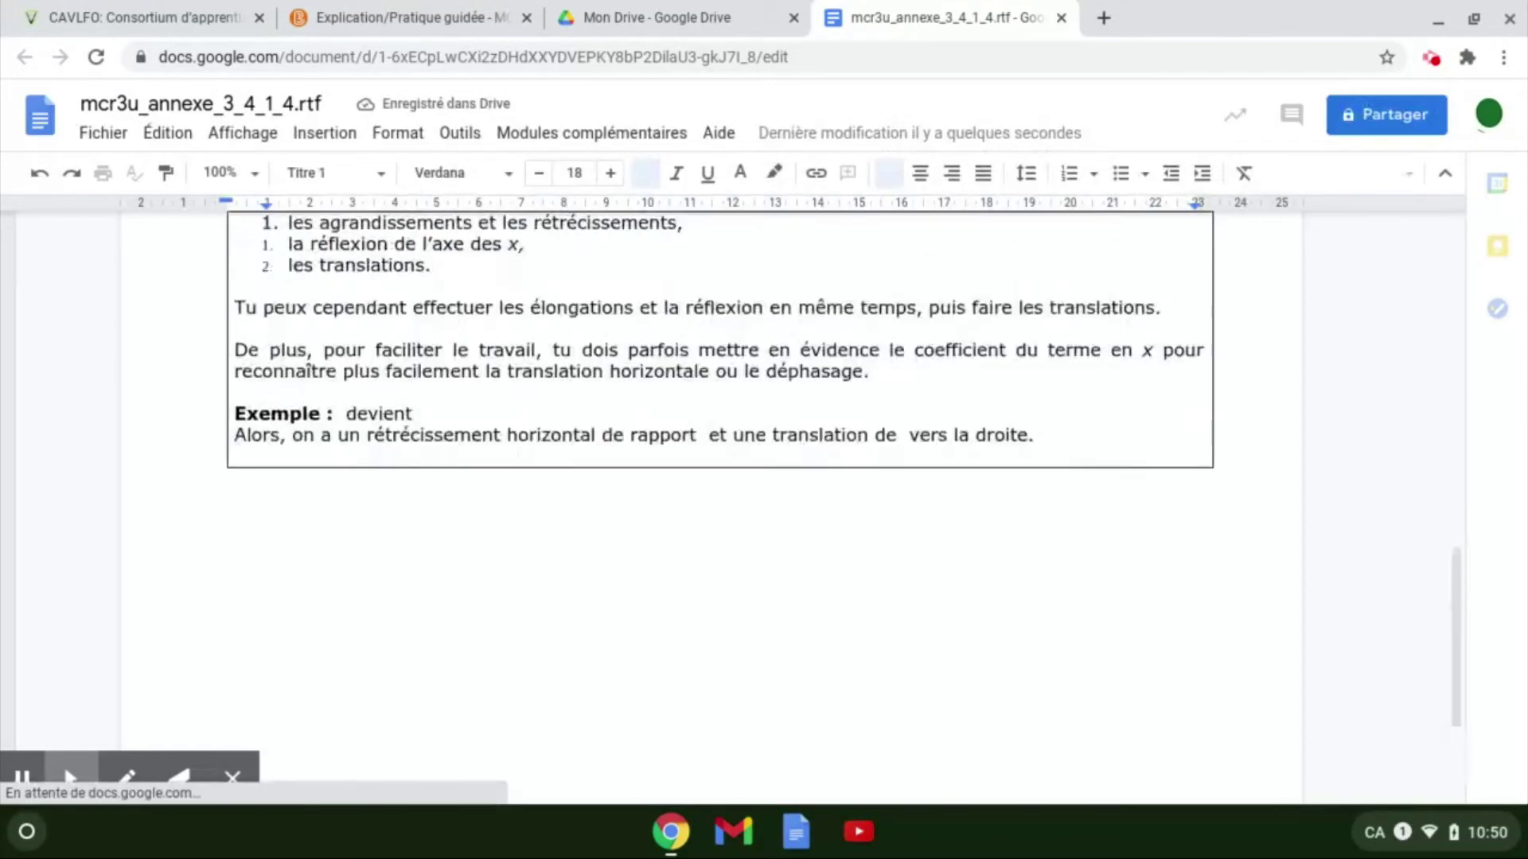
scroll(681, 533, down, 3)
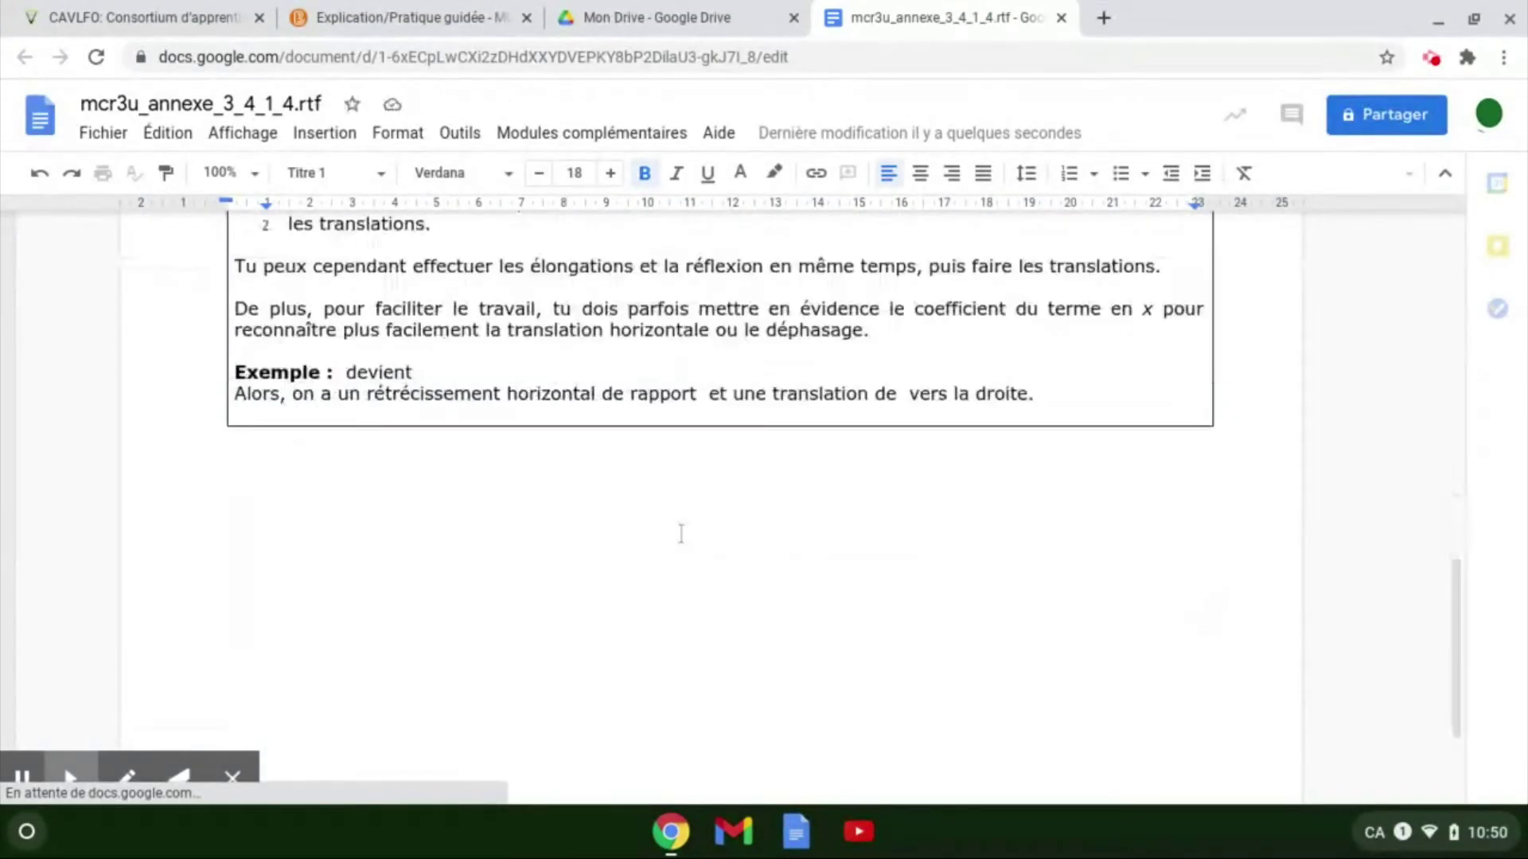
scroll(372, 527, down, 2)
right_click(373, 527)
click(373, 527)
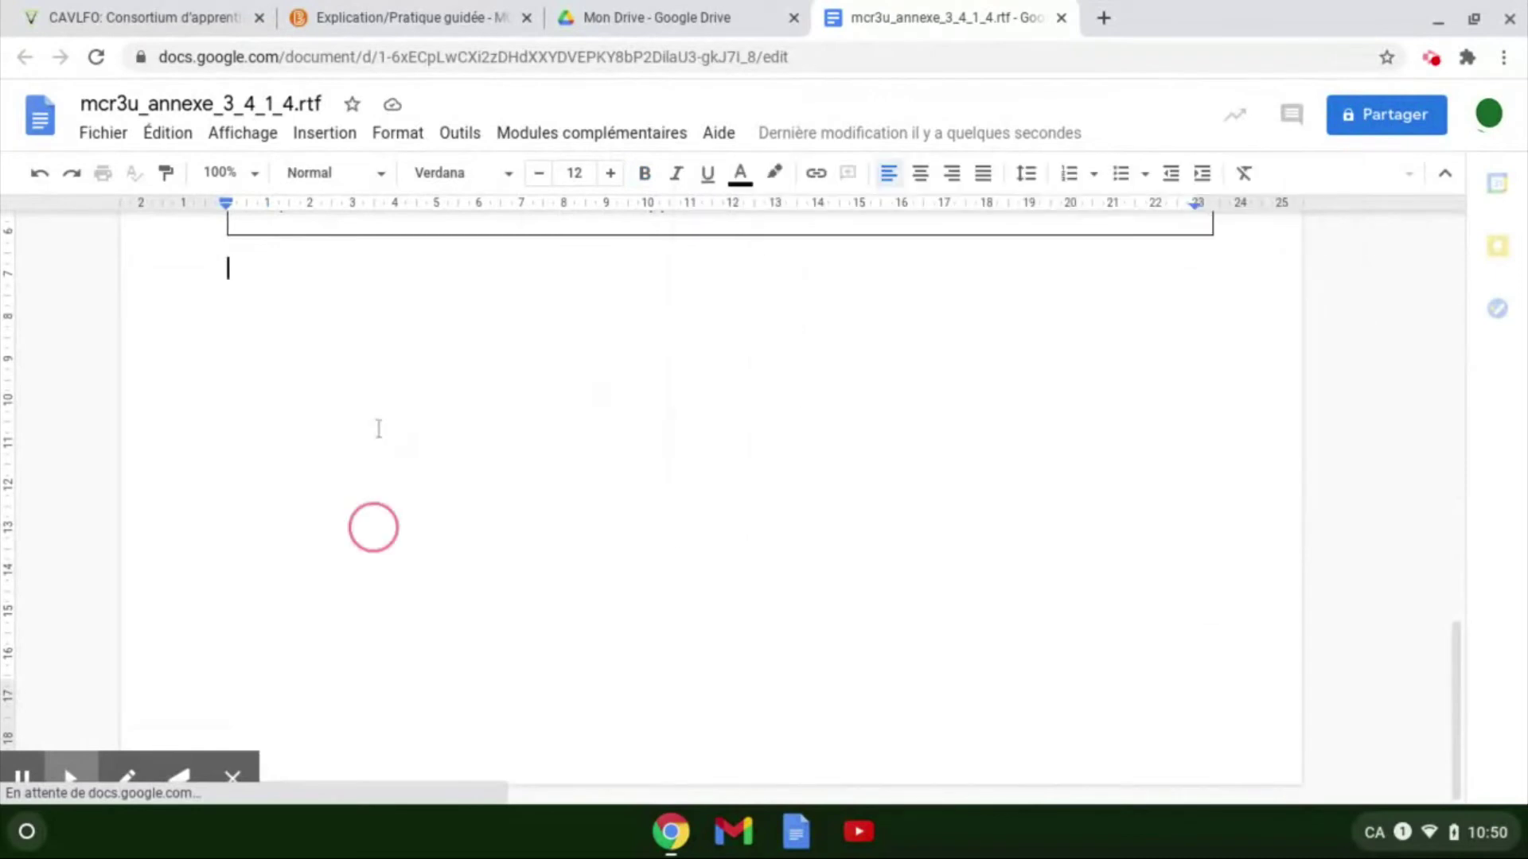
click(321, 285)
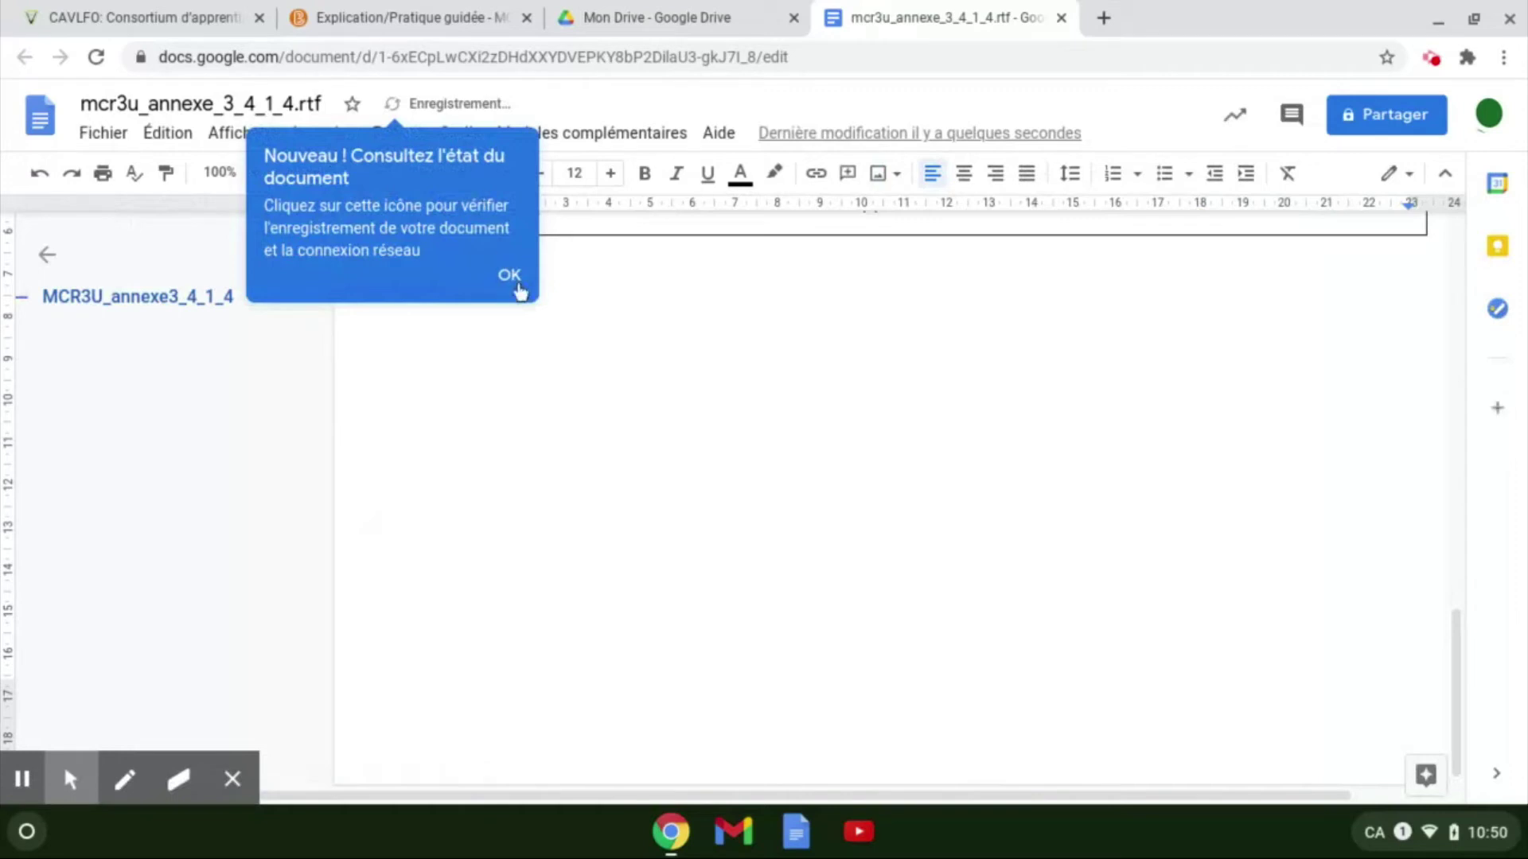
click(513, 278)
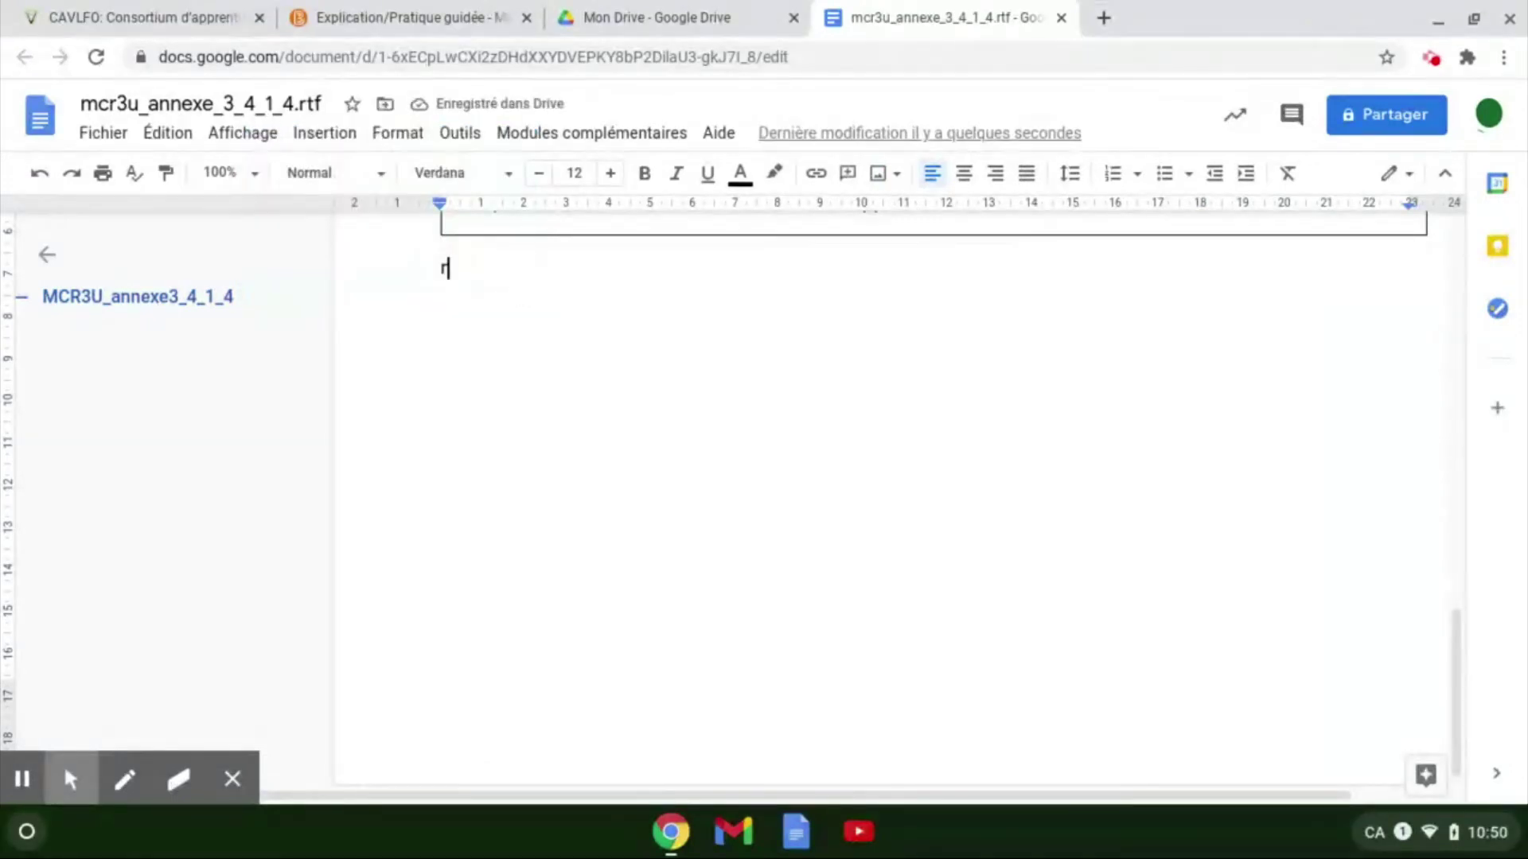
text(réponse)
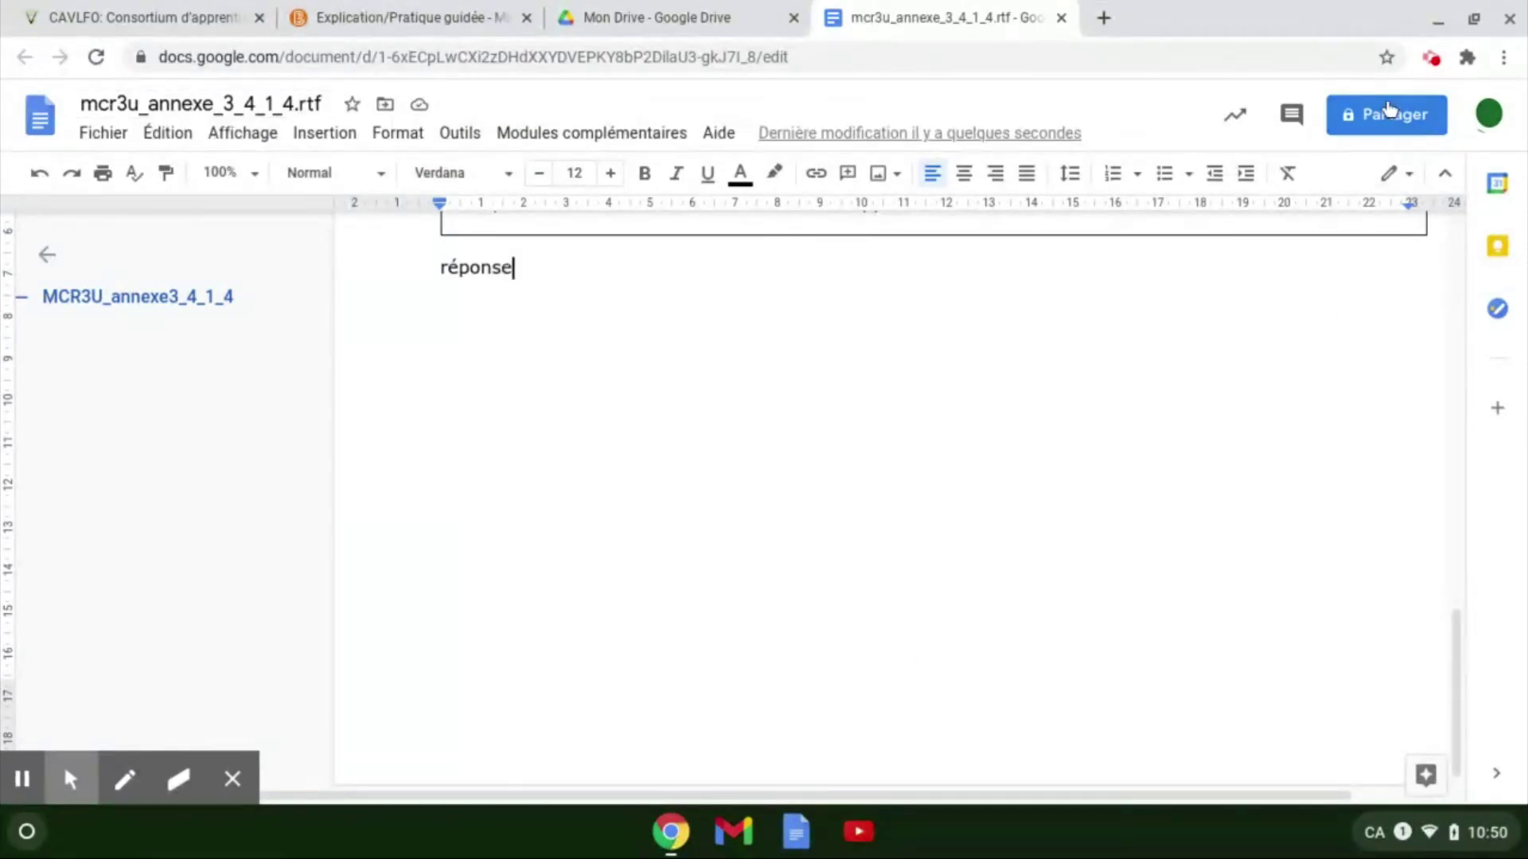
- Set the document's link sharing to Tous les utilisateurs disposant du lien, copy the link and finish sharing
click(1387, 116)
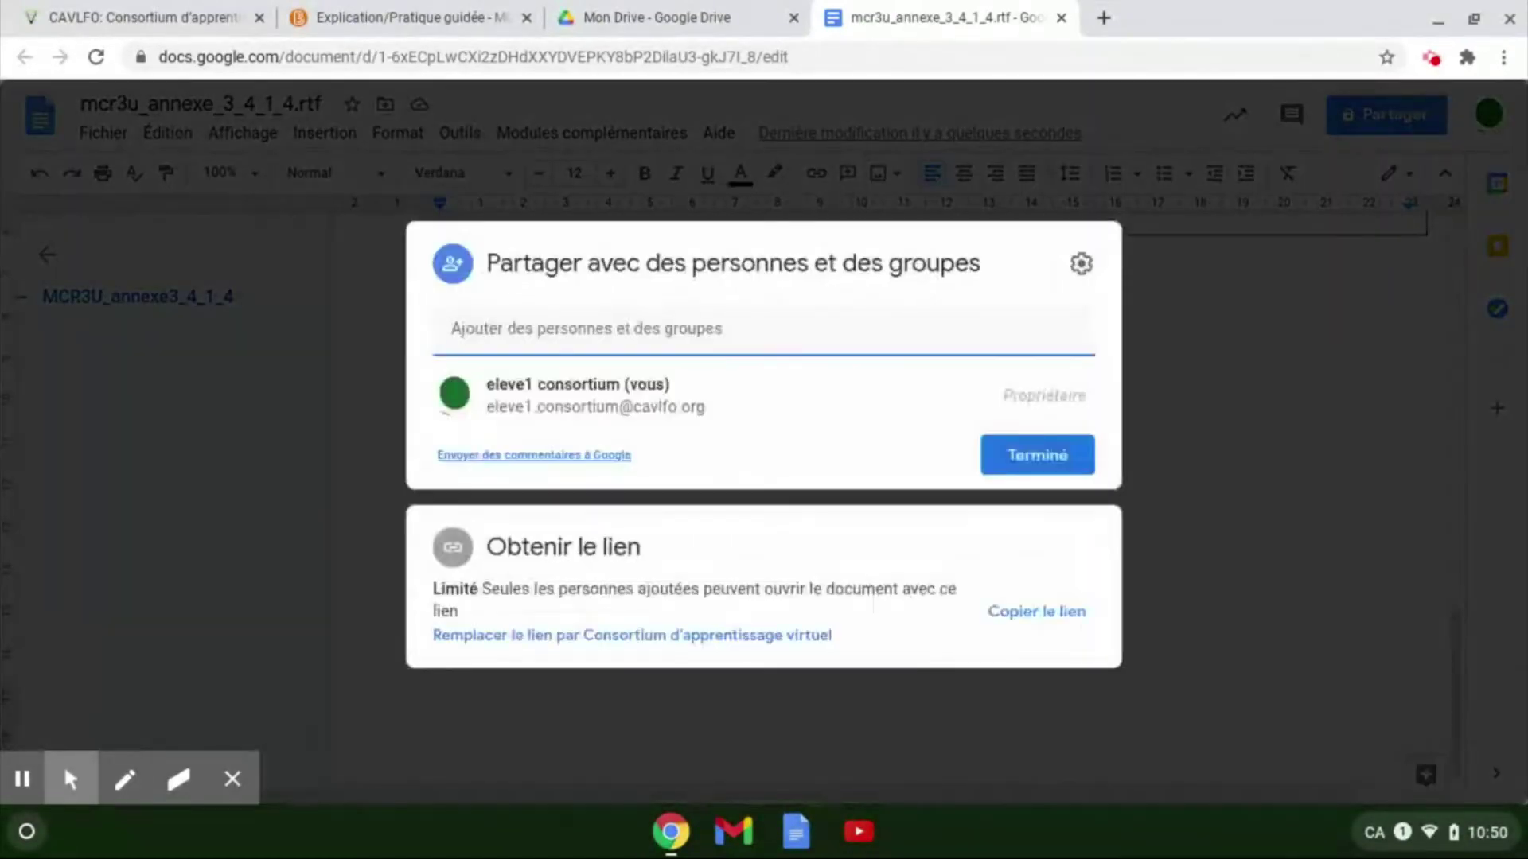
click(758, 634)
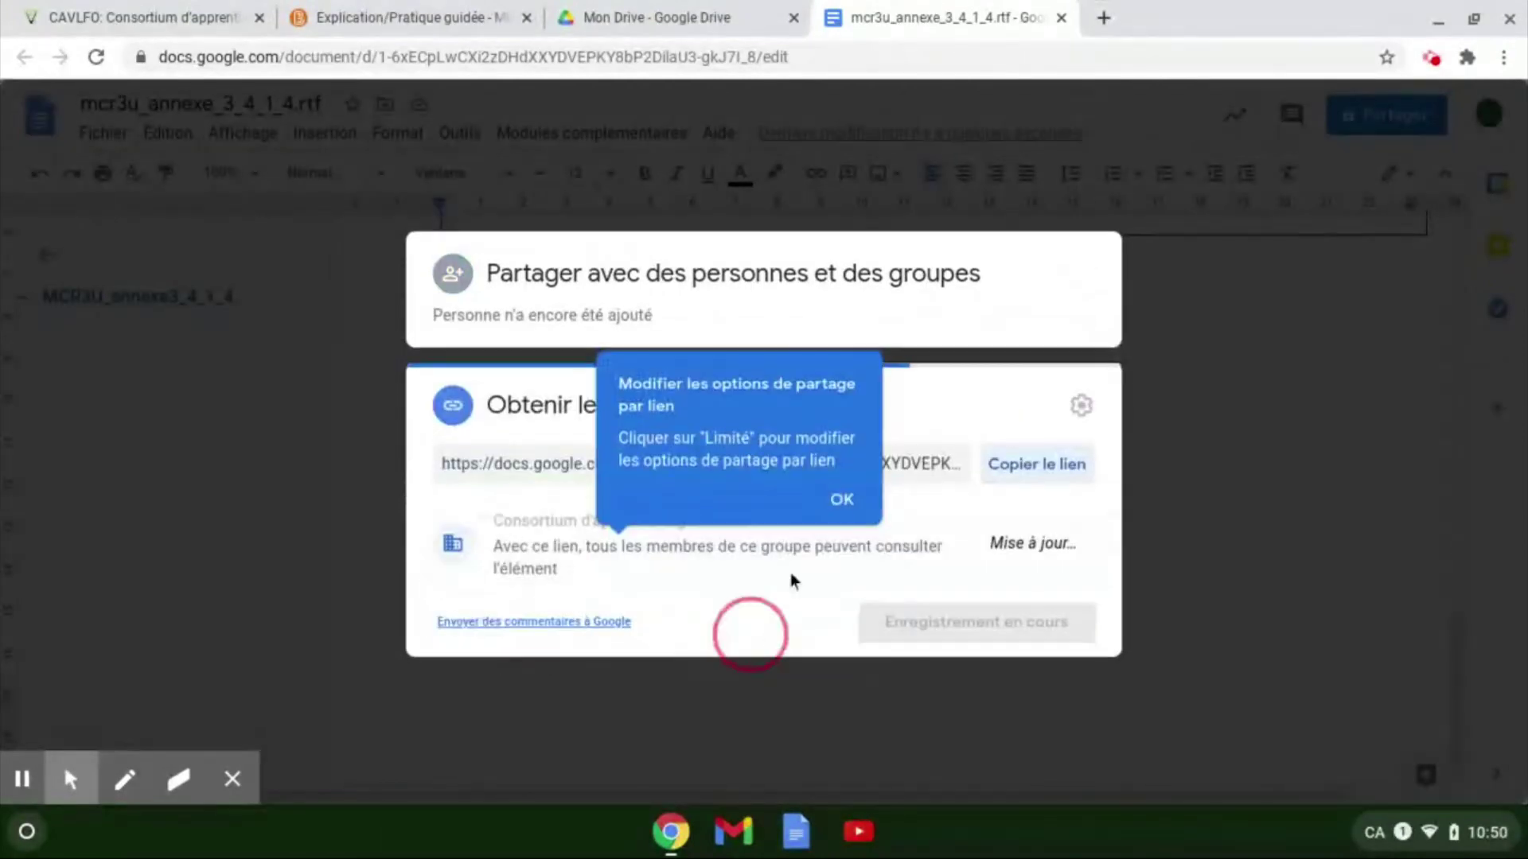
click(850, 498)
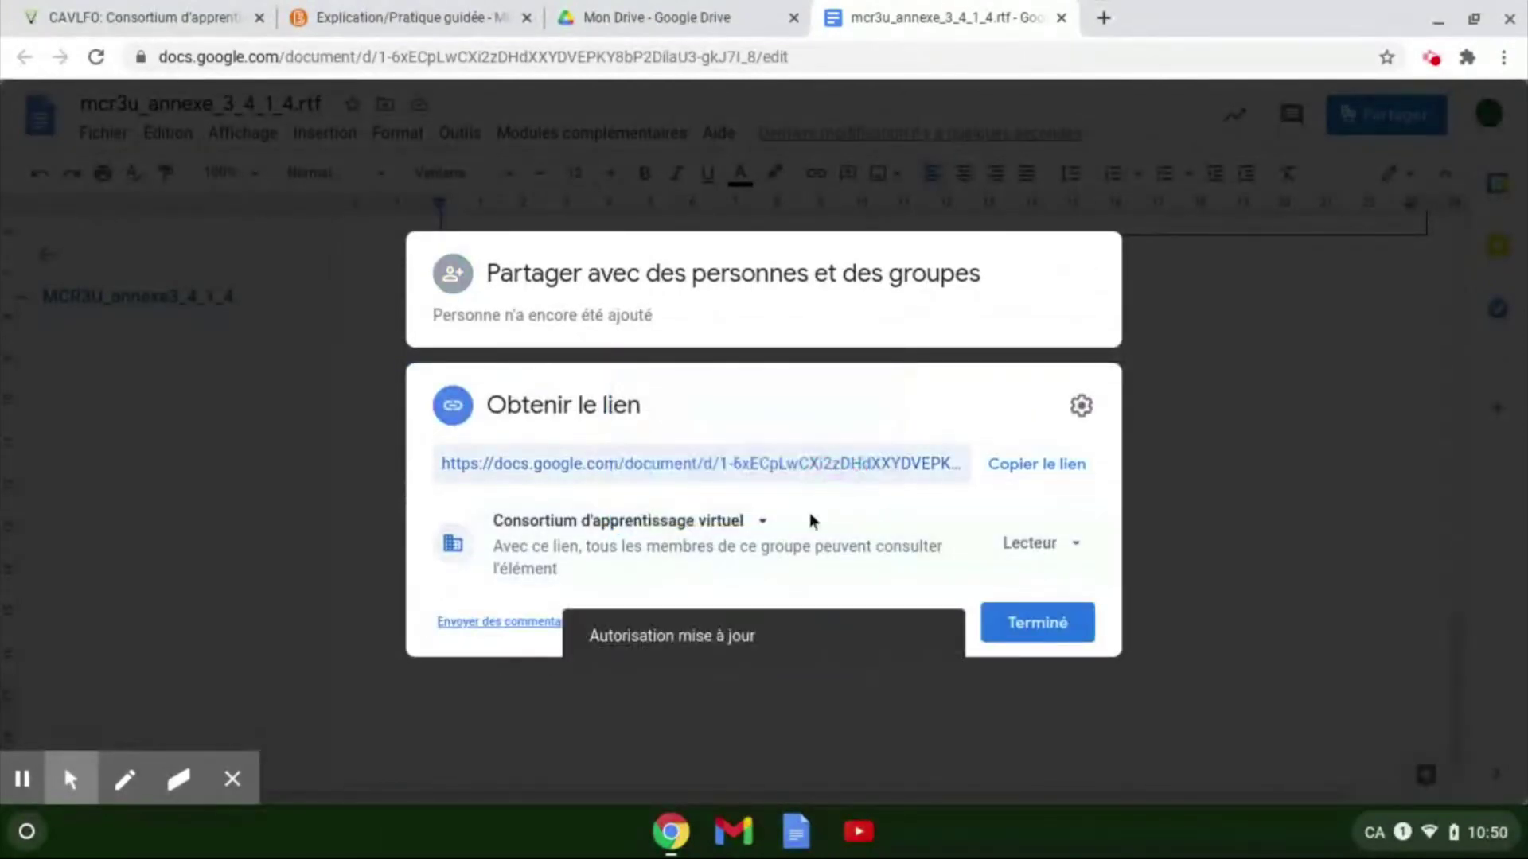
click(763, 522)
click(650, 738)
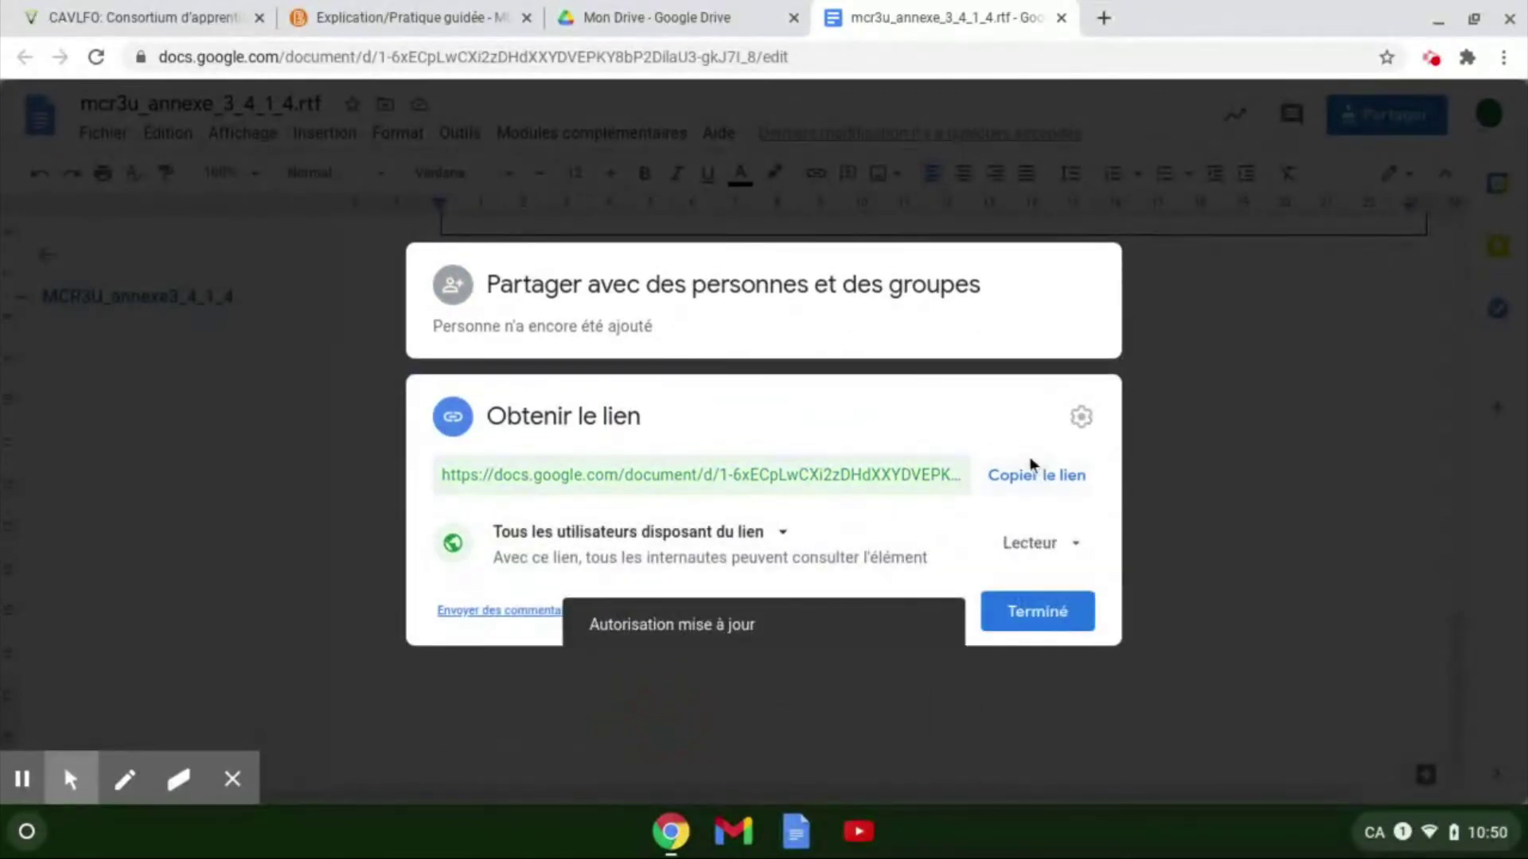
click(1029, 480)
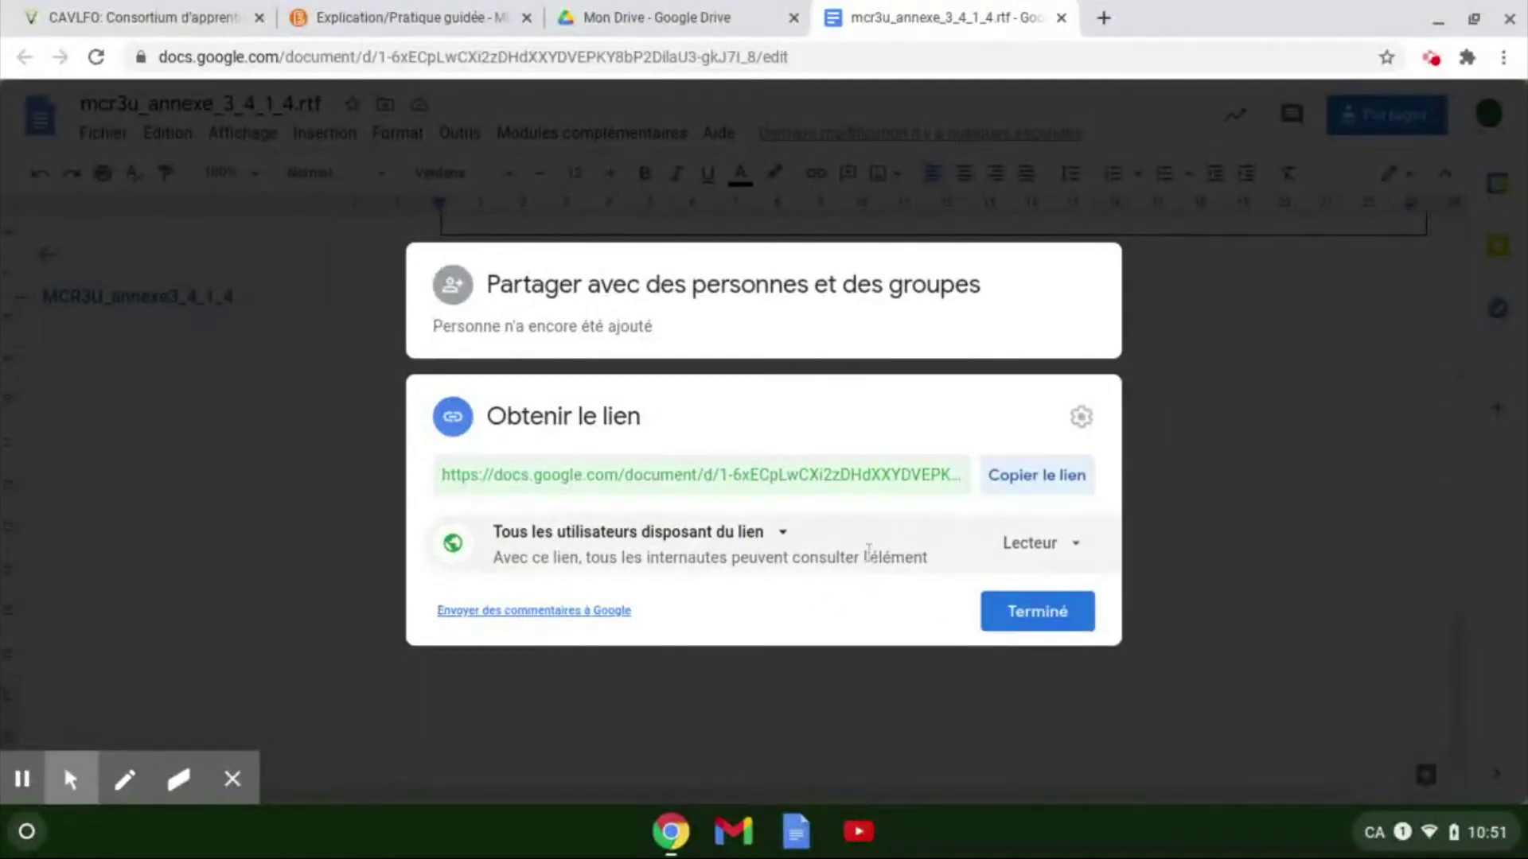
click(1040, 617)
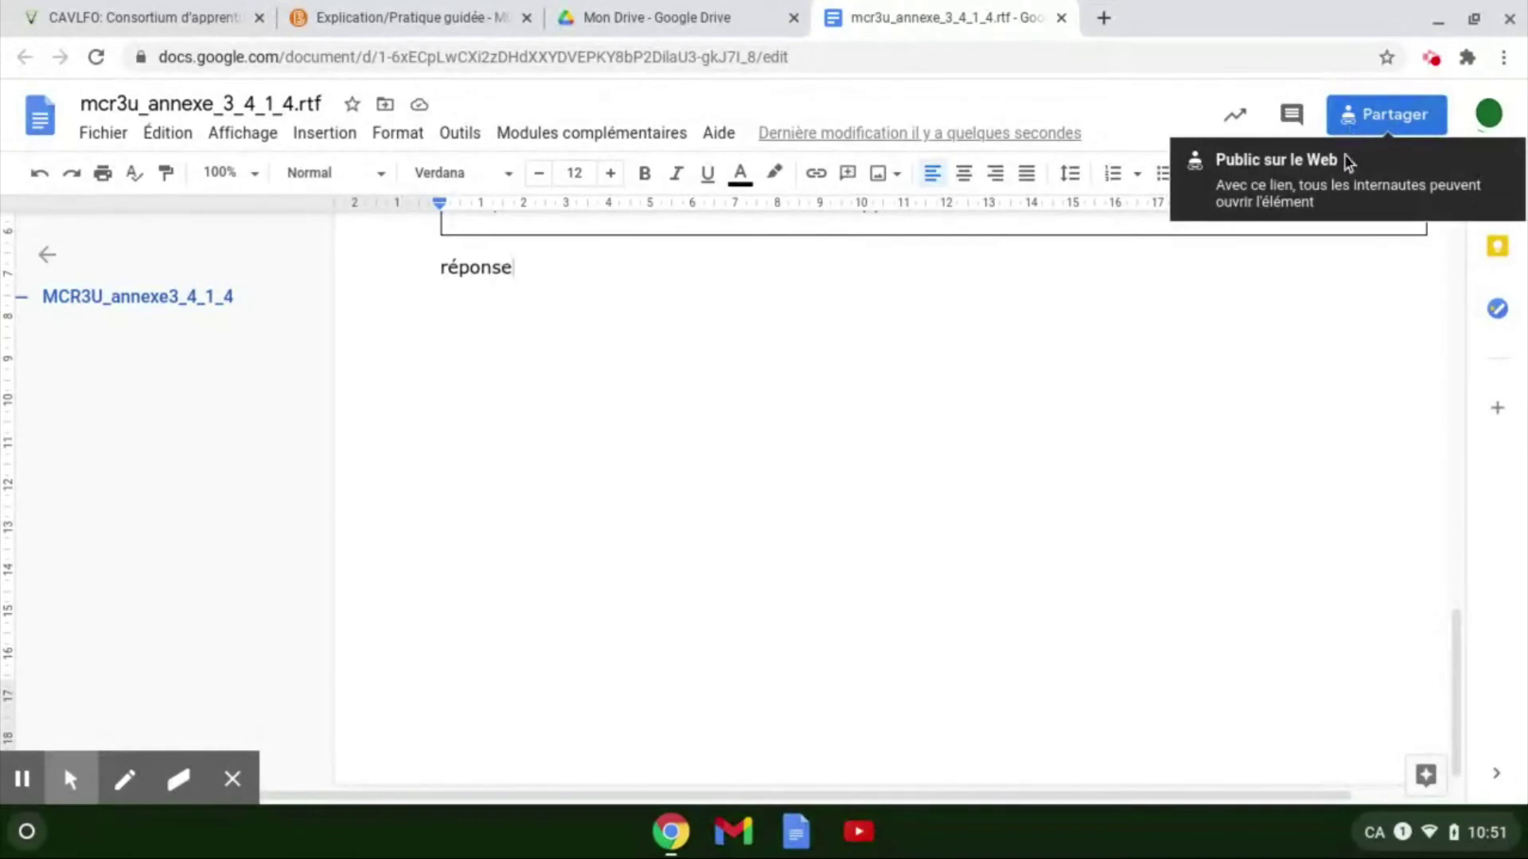
- Close the Google Docs document and exit the file preview to return to the Mon Drive file list
scroll(839, 600, up, 10)
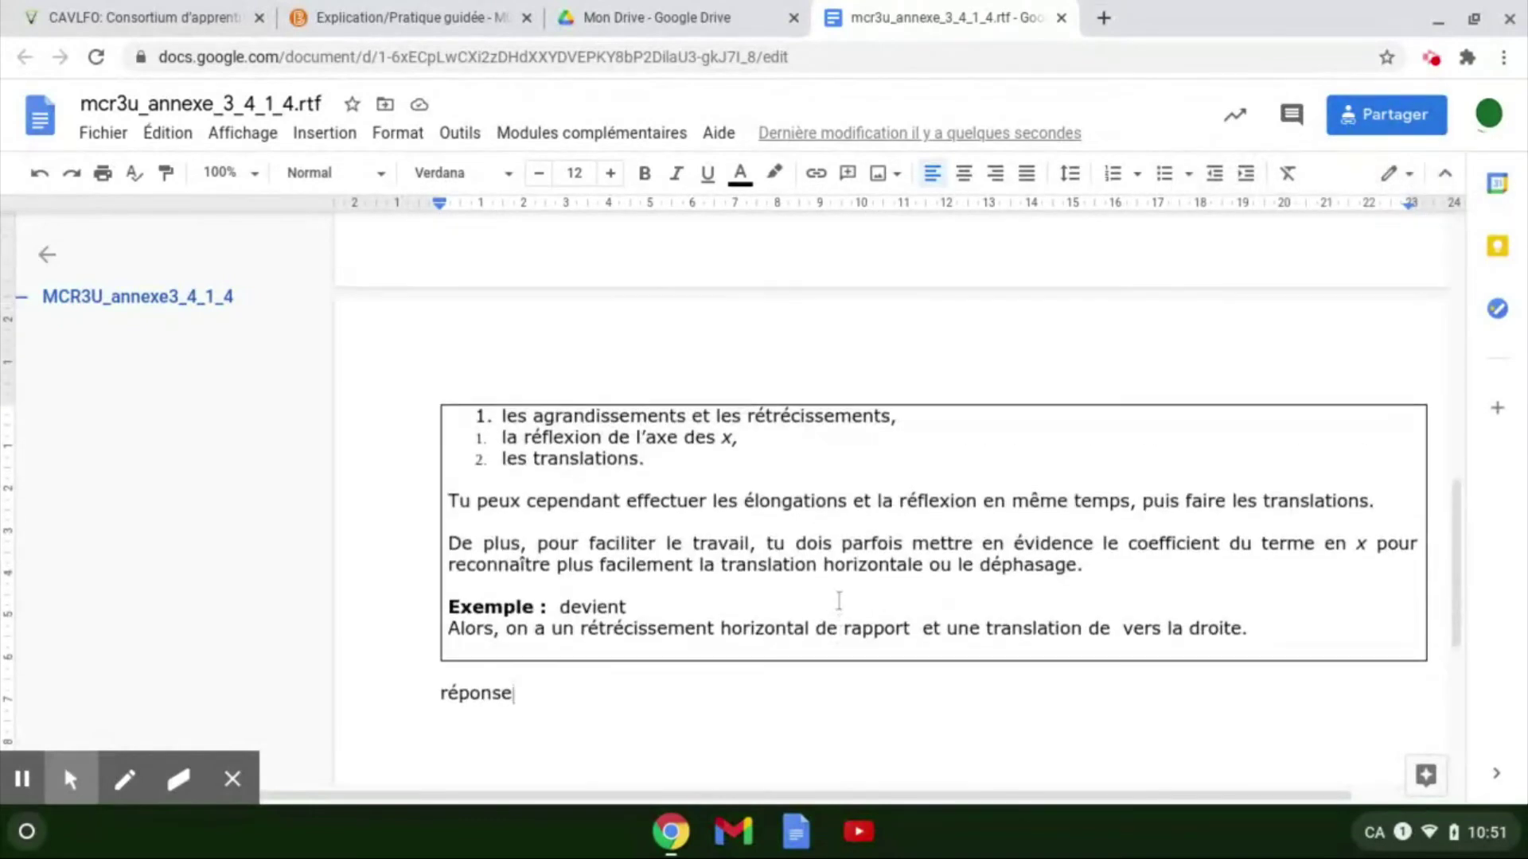
scroll(839, 600, up, 7)
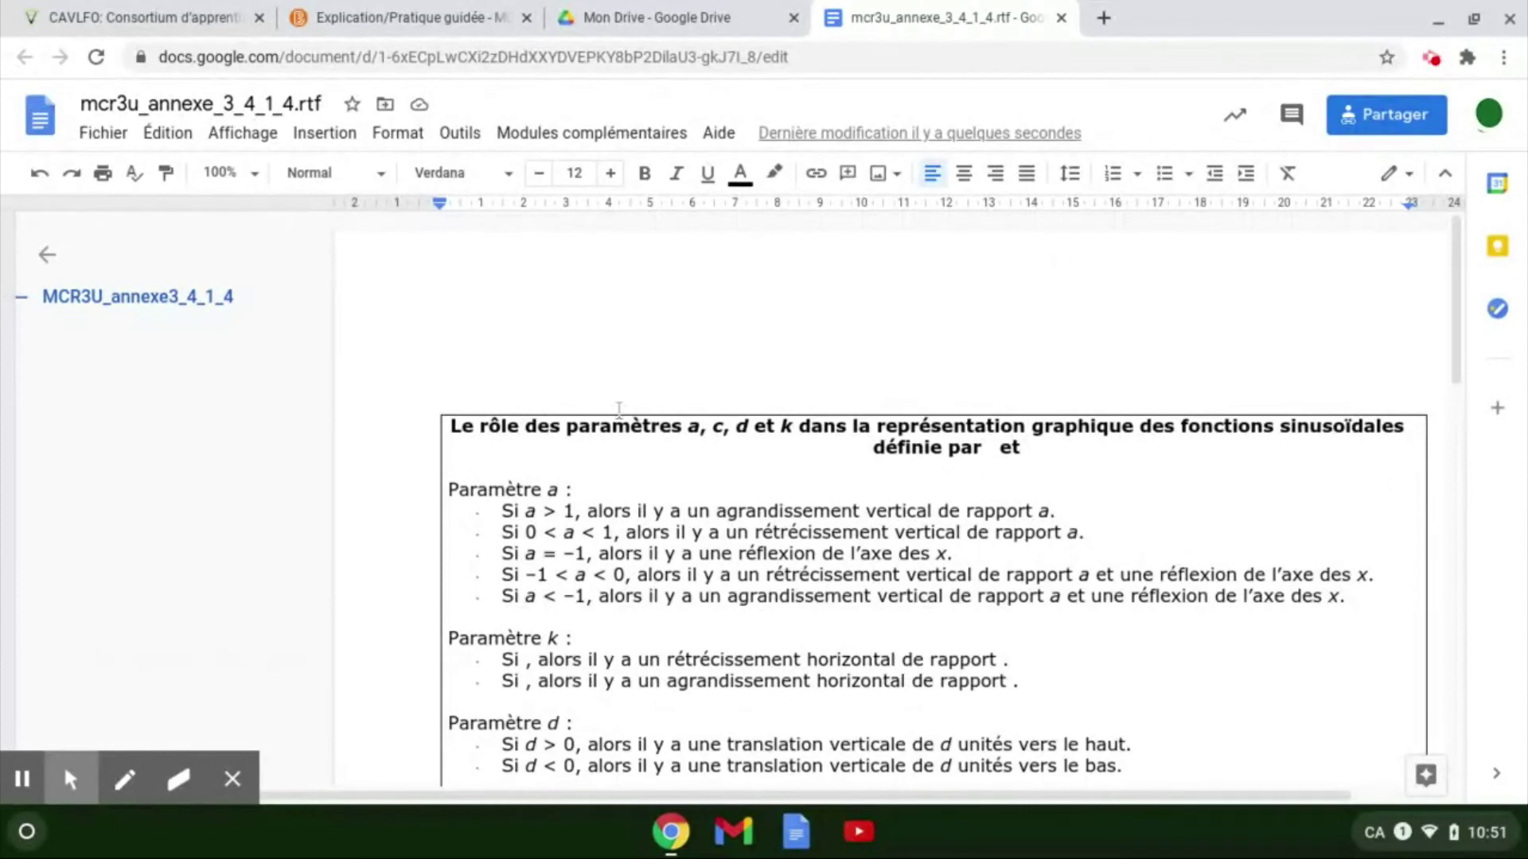
click(1061, 17)
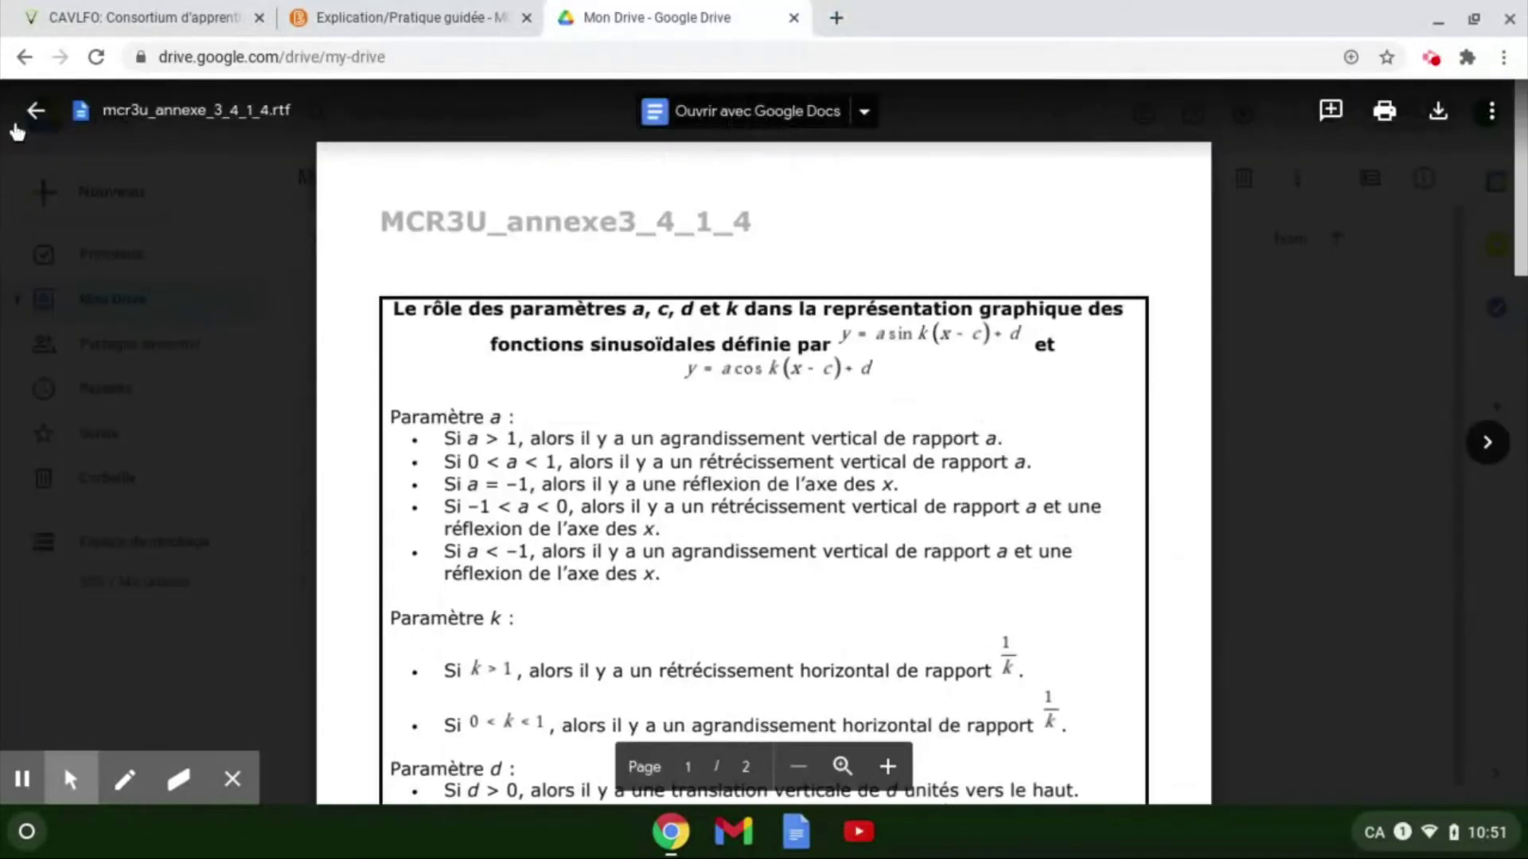
click(33, 110)
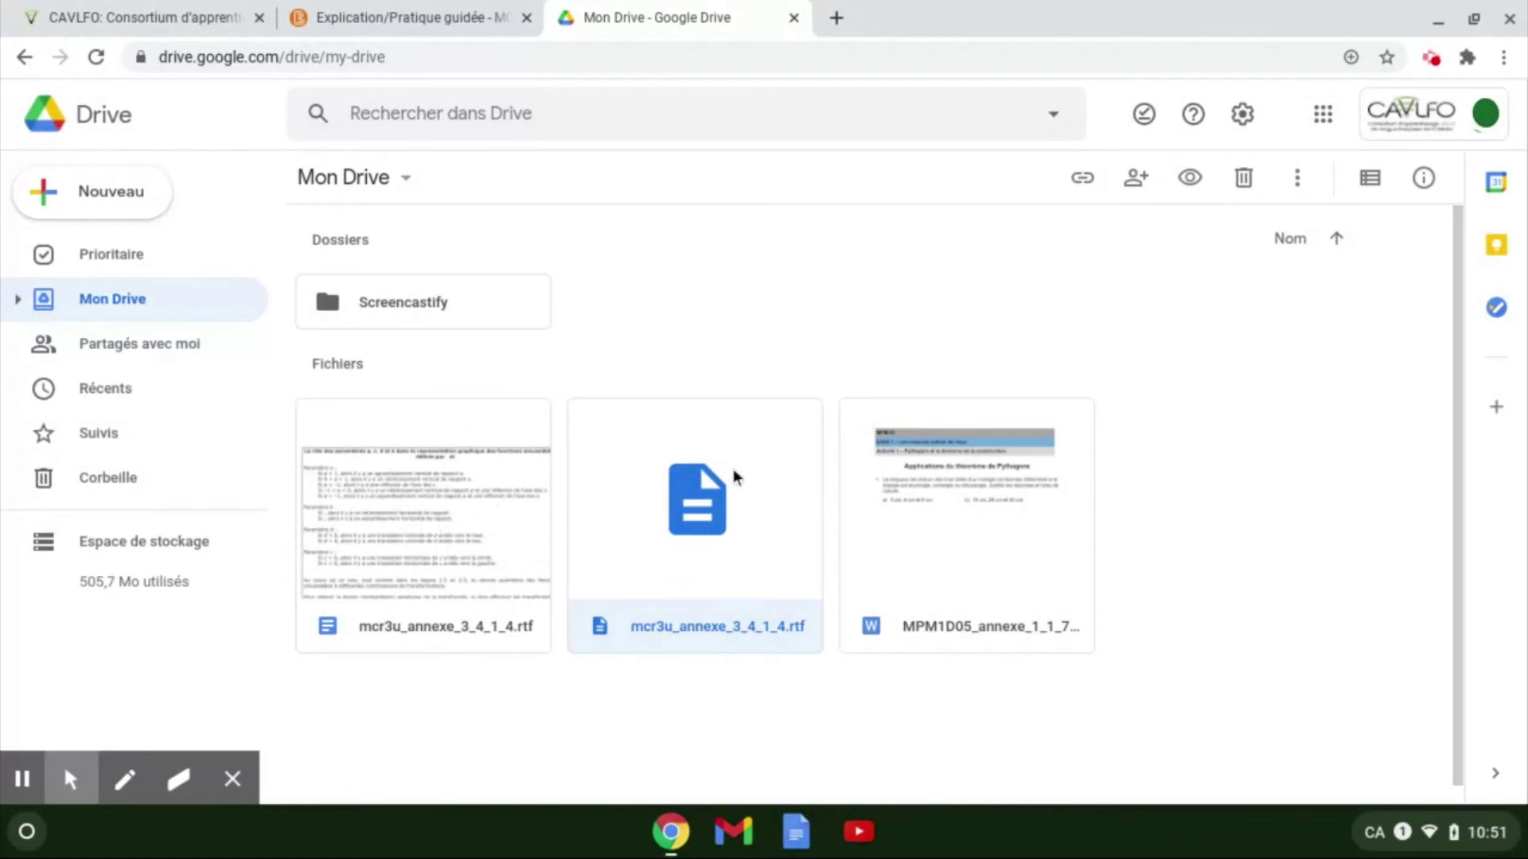
- Check which applications can open the original, non-converted mcr3u_annexe_3_4_1_4.rtf file, without opening it
right_click(685, 533)
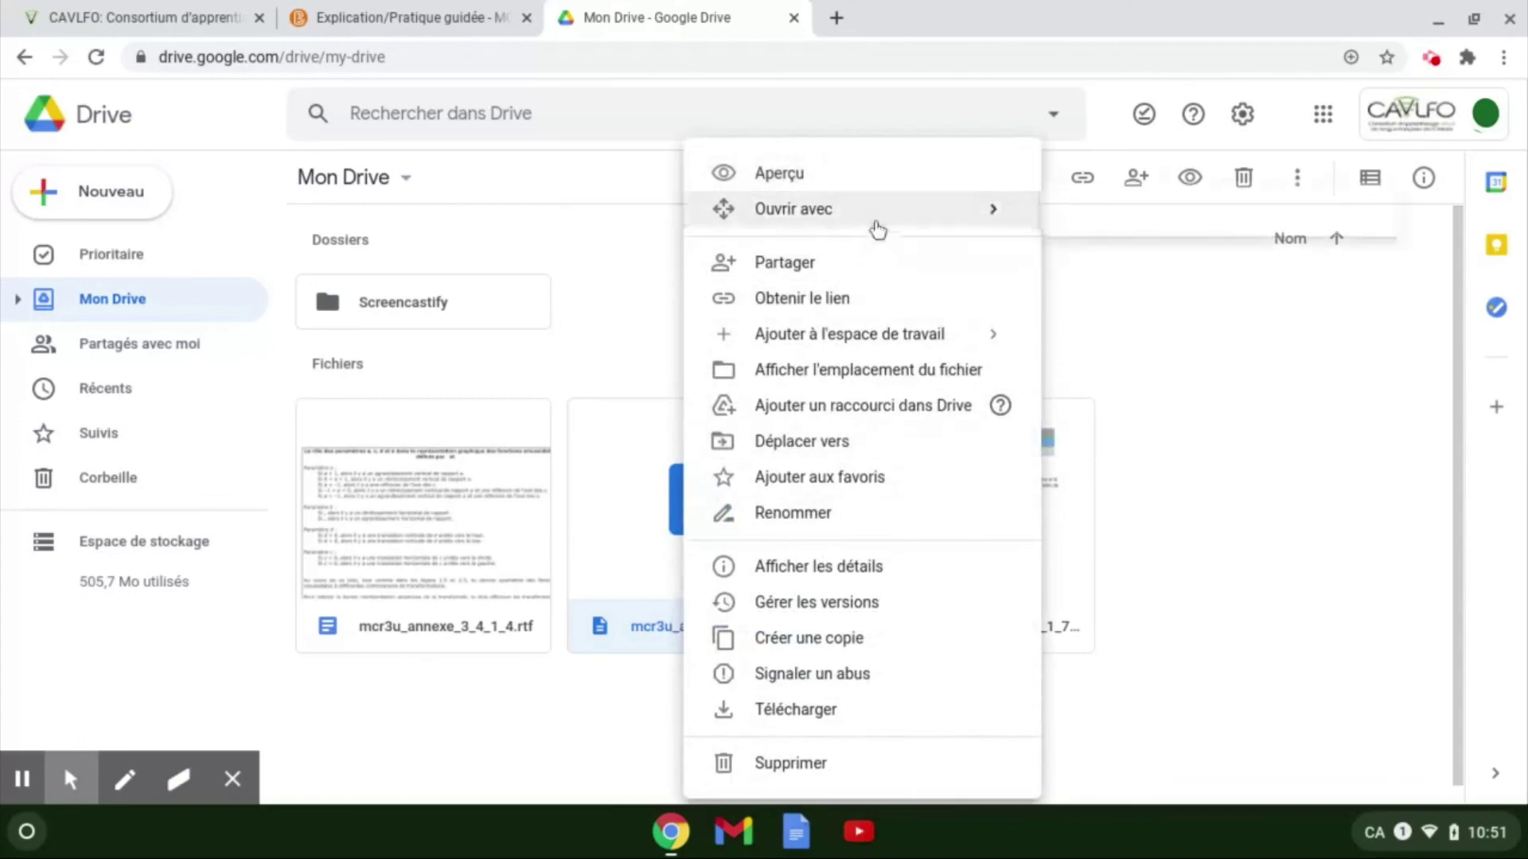
mouse_move(915, 213)
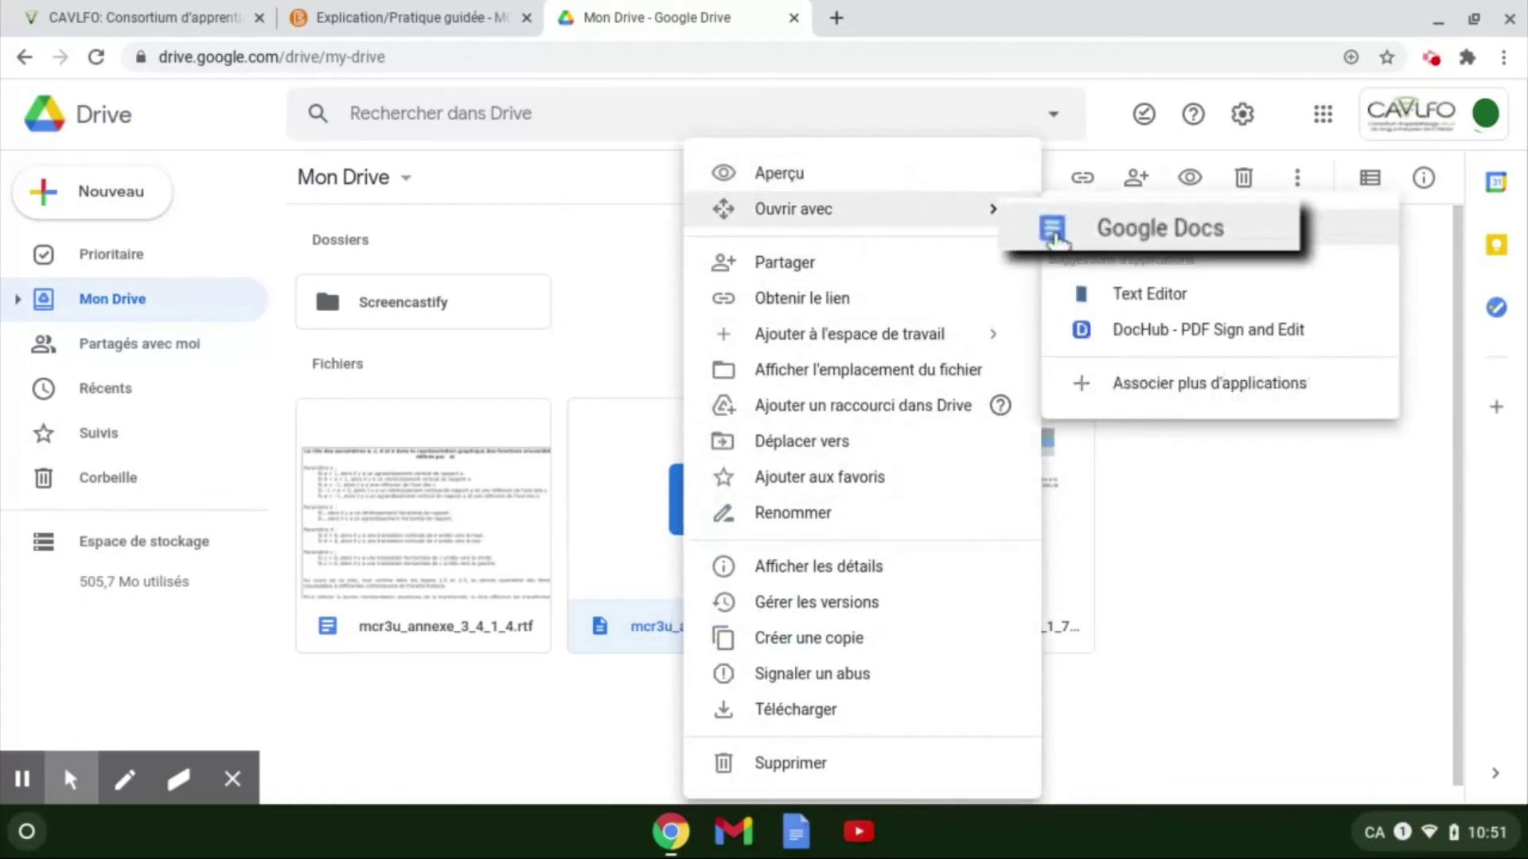
click(1296, 563)
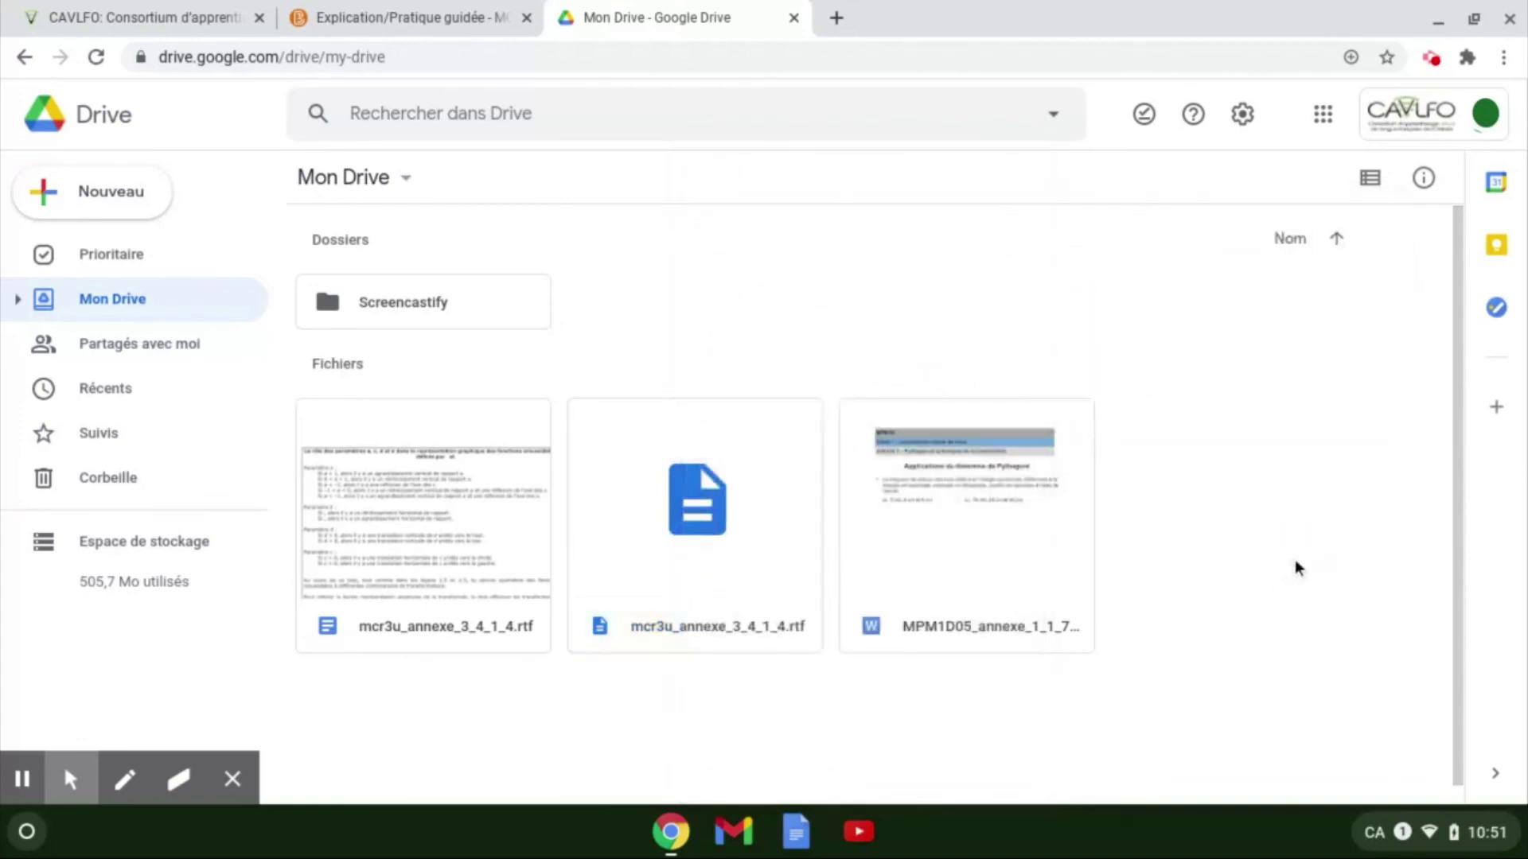